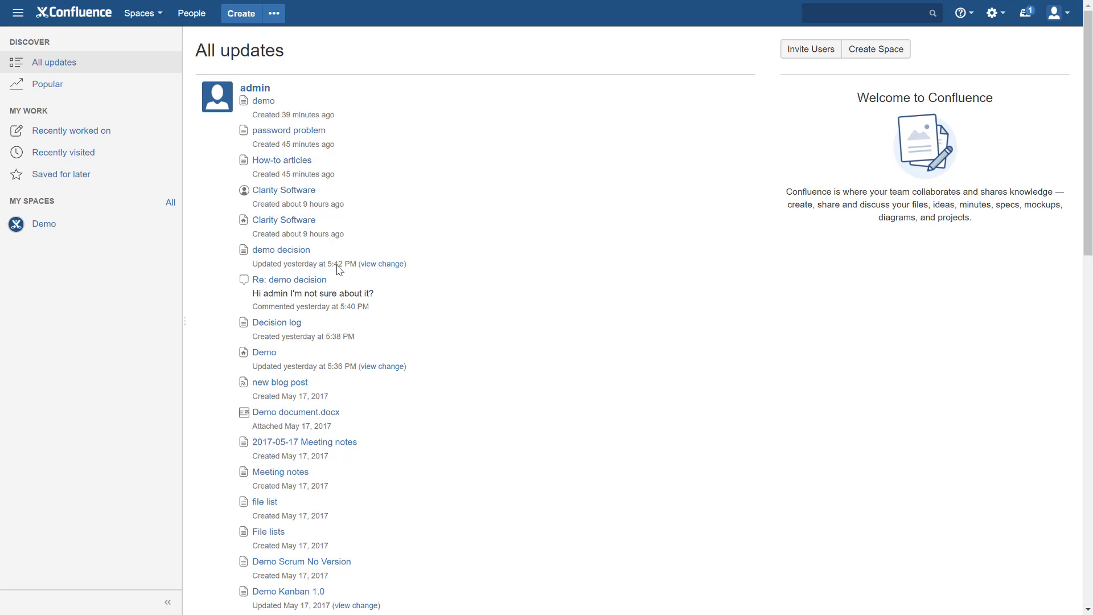
Step: Open the Demo space from the Spaces list, showing its DACI register and Decision log pages
scroll(478, 353, down, 15)
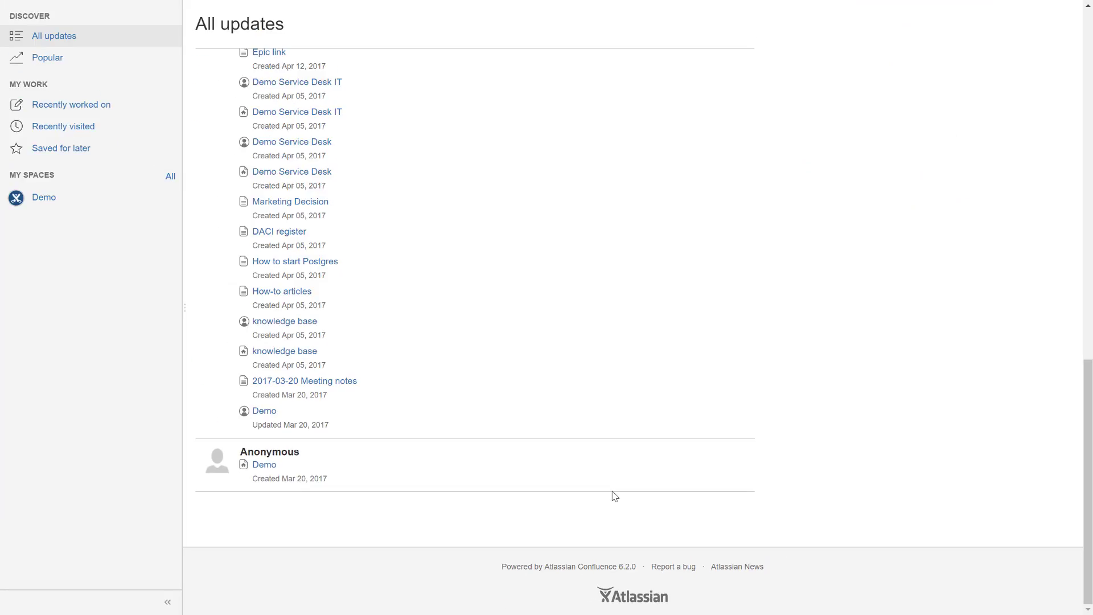
scroll(615, 496, up, 15)
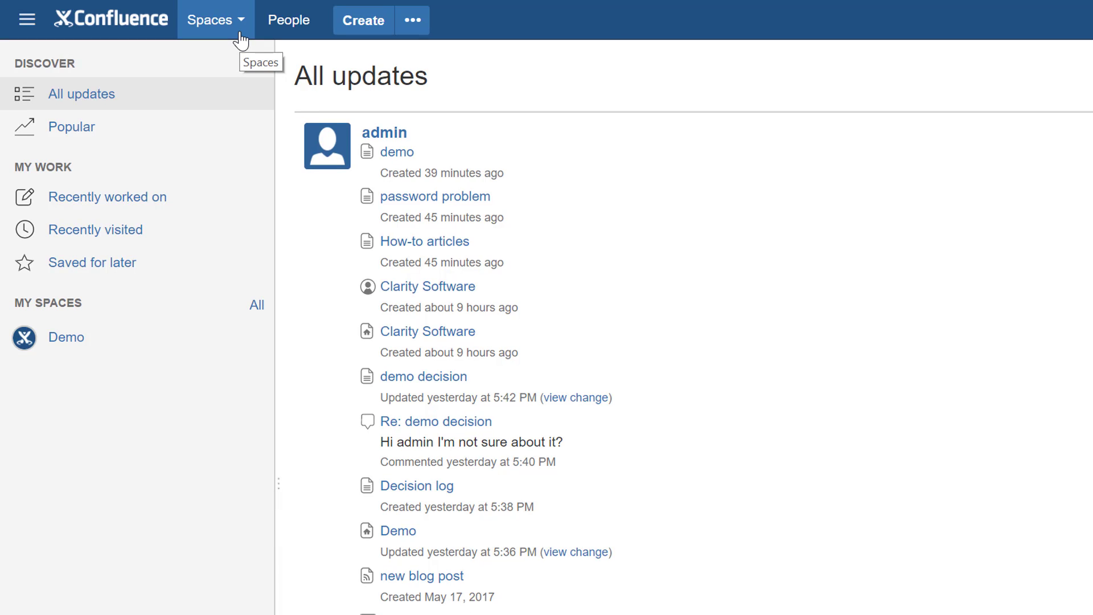
click(241, 39)
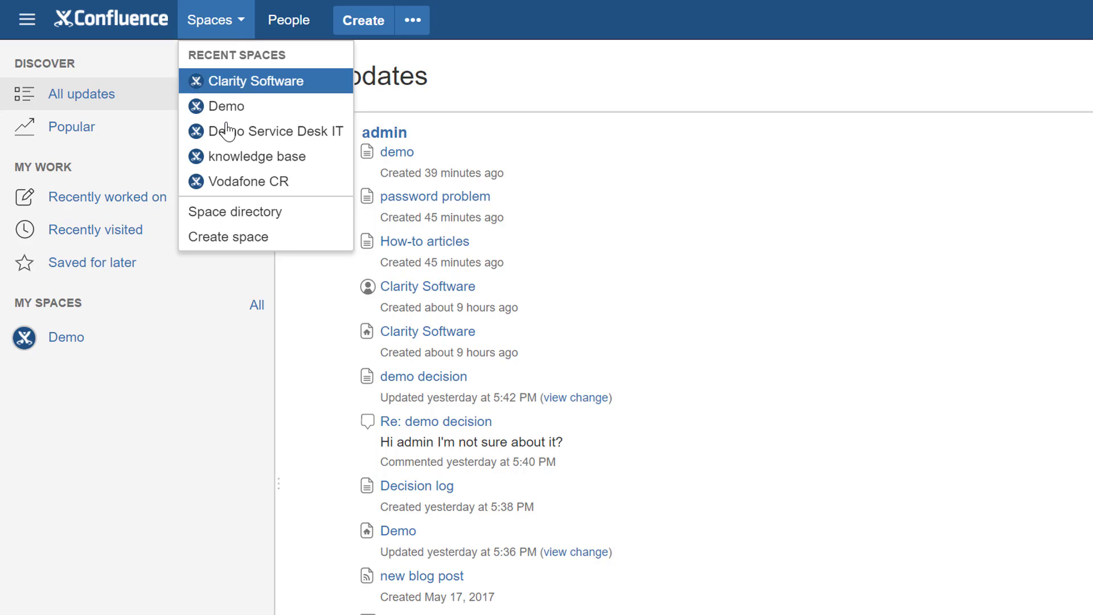
click(239, 107)
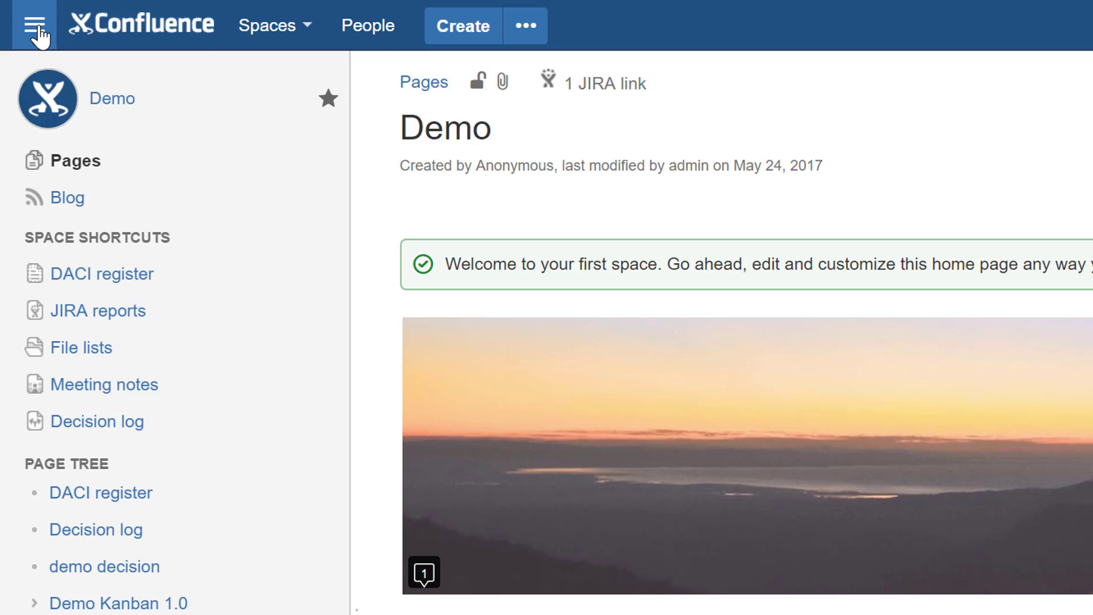
Step: Switch to JIRA, briefly back to Confluence, then return to JIRA's demo dashboard
click(40, 35)
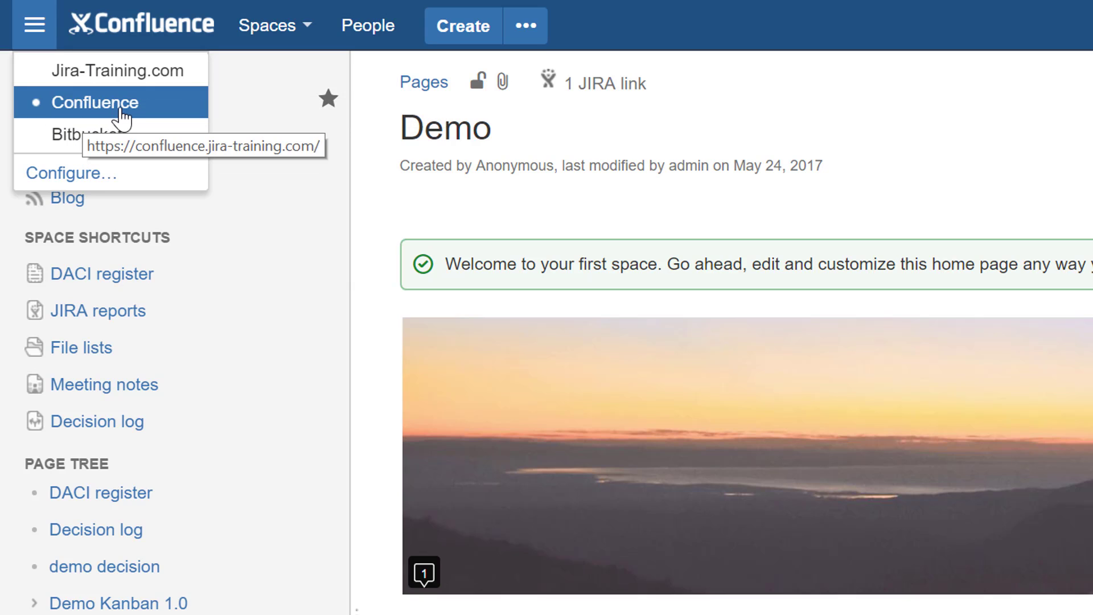
click(67, 86)
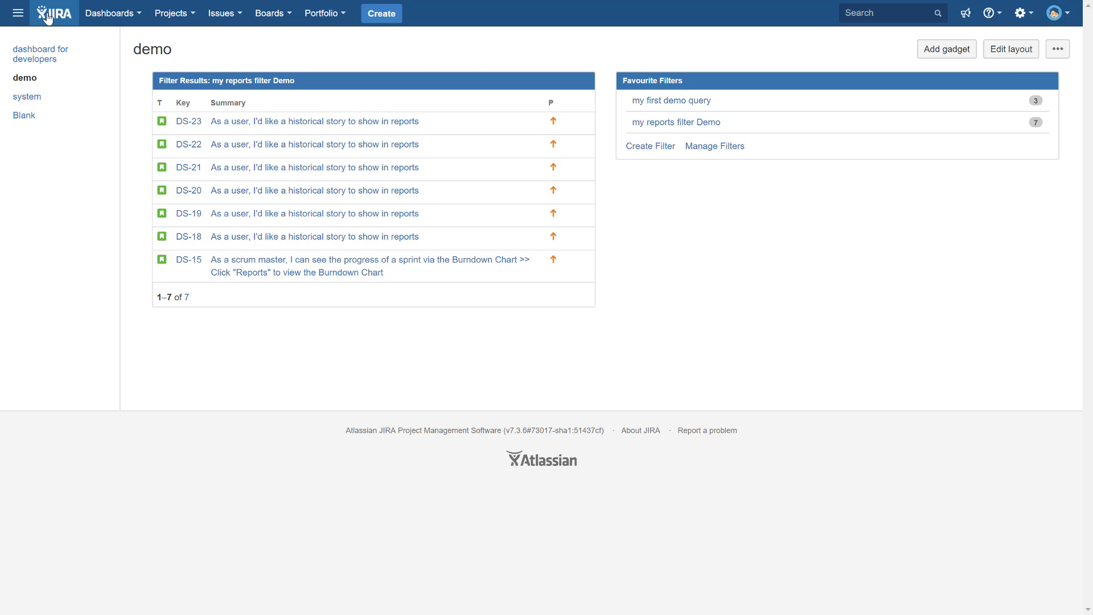
click(18, 13)
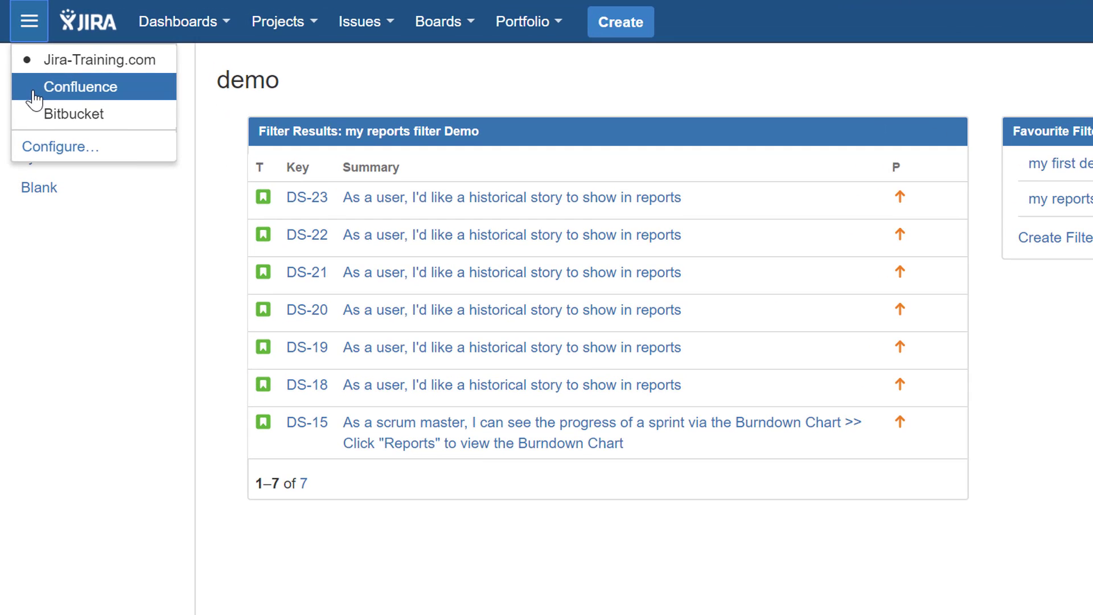
click(34, 98)
click(29, 33)
click(43, 59)
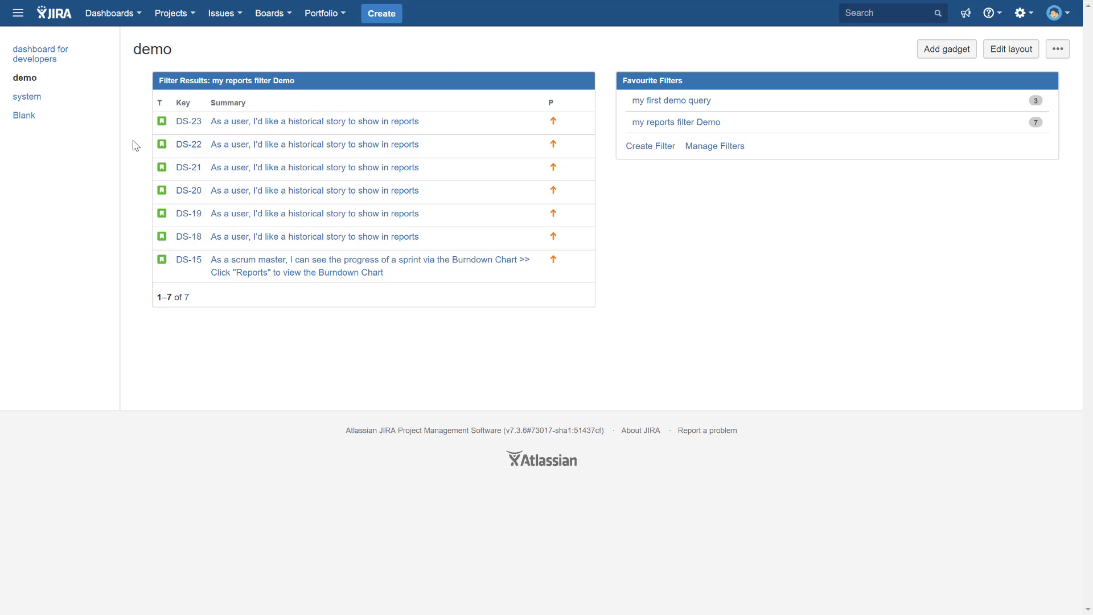
click(18, 14)
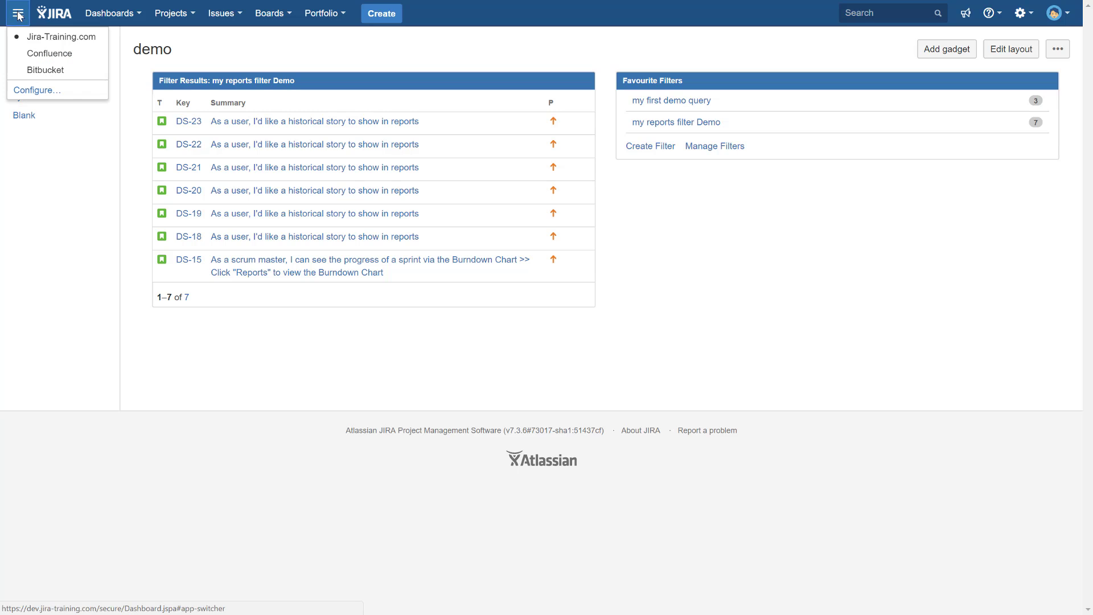
Step: Return to Confluence and open the Demo space home page from recent spaces
click(47, 53)
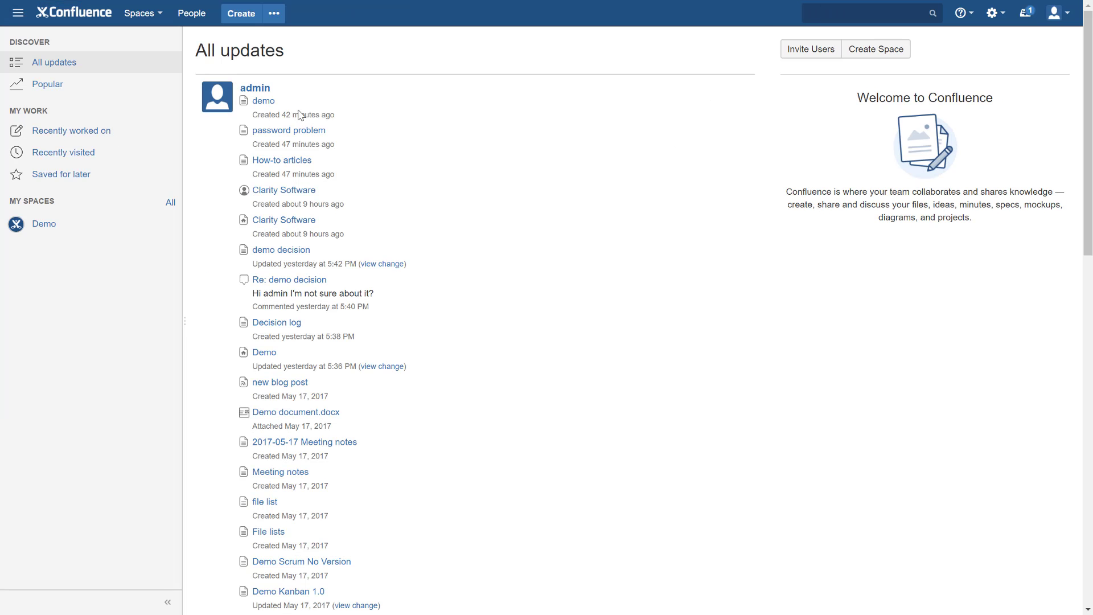
click(152, 17)
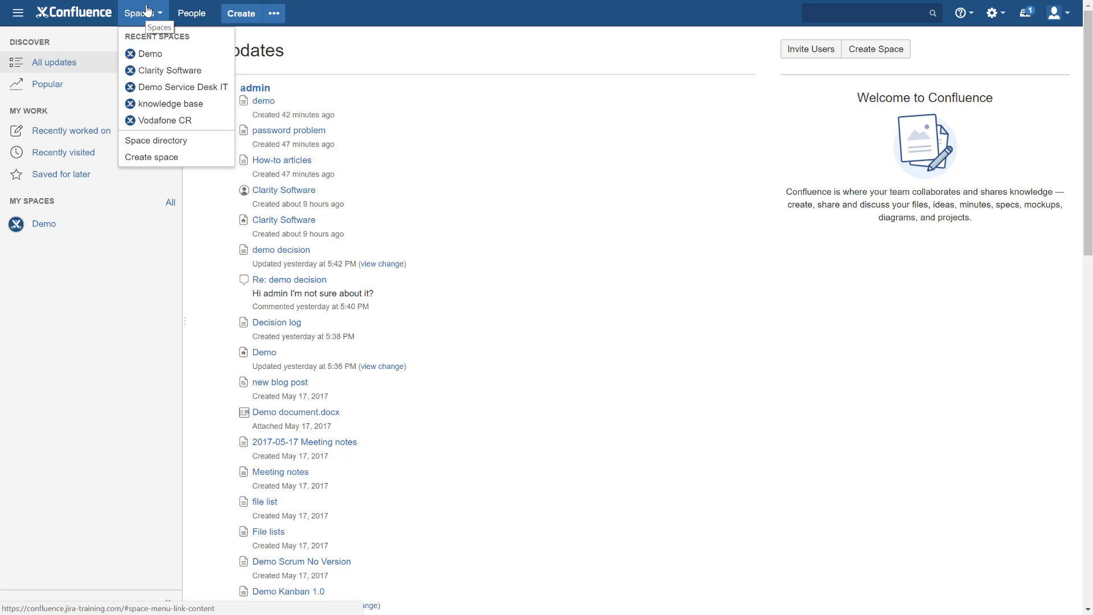
click(163, 57)
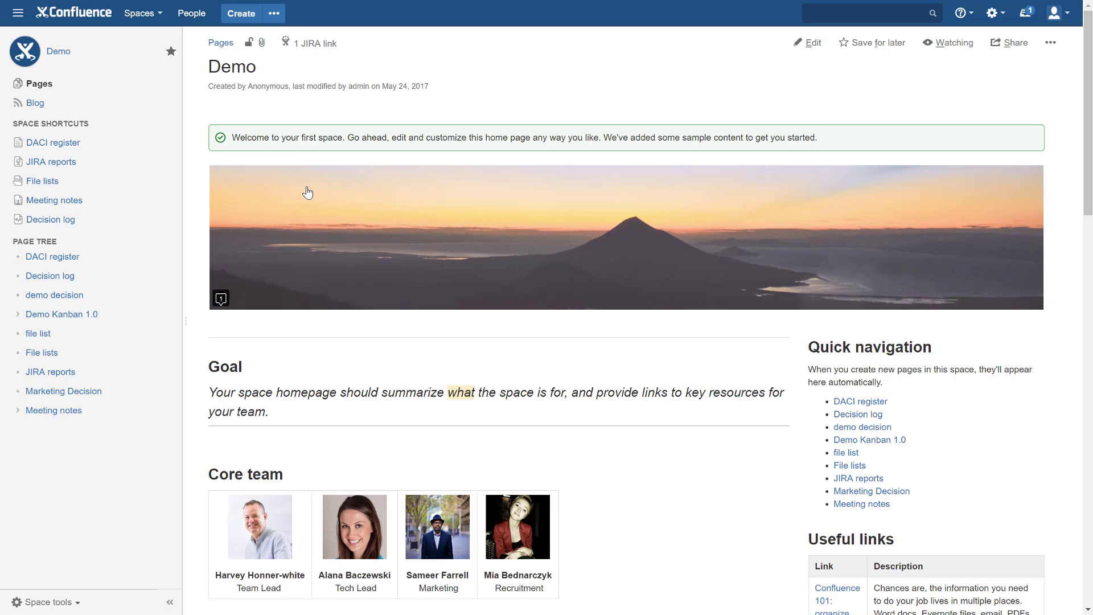
Step: Browse the new-content templates, then close the dialog without creating anything
click(274, 15)
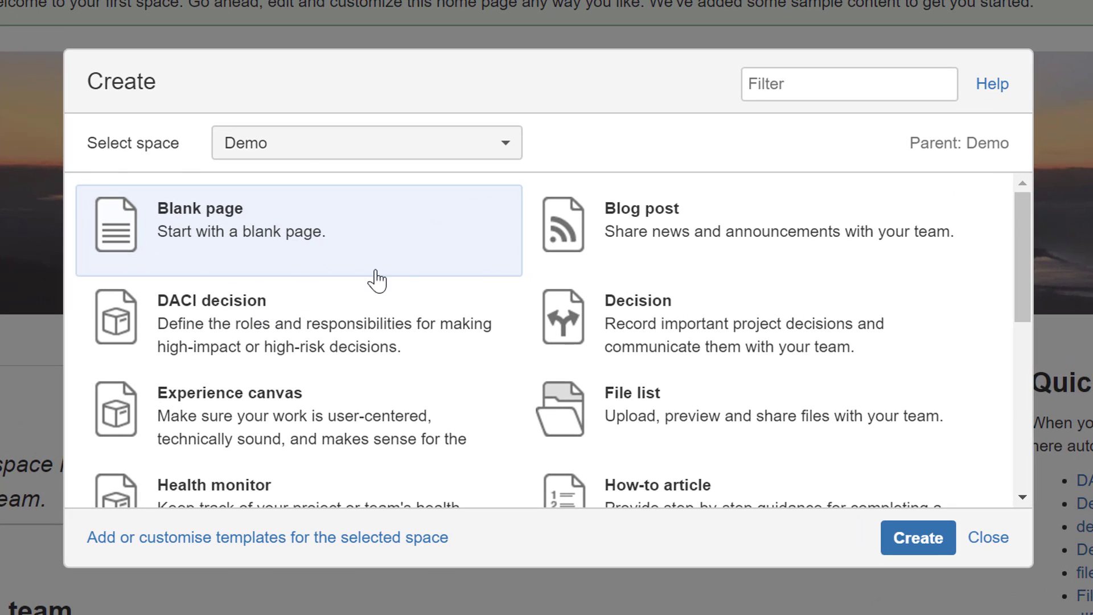
scroll(449, 279, down, 4)
scroll(449, 280, down, 3)
scroll(440, 301, up, 7)
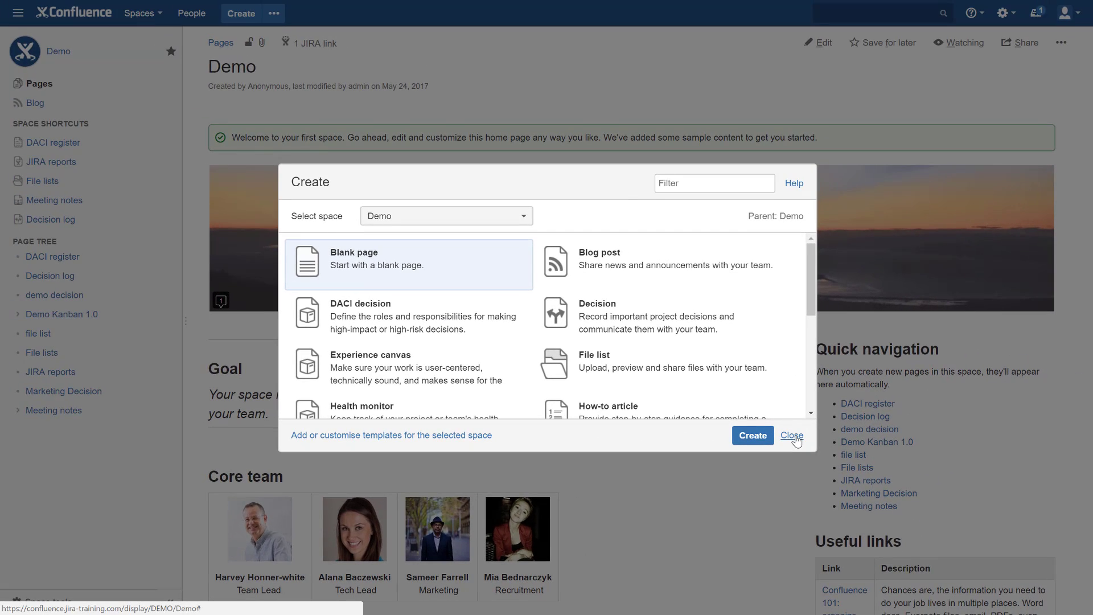
click(792, 435)
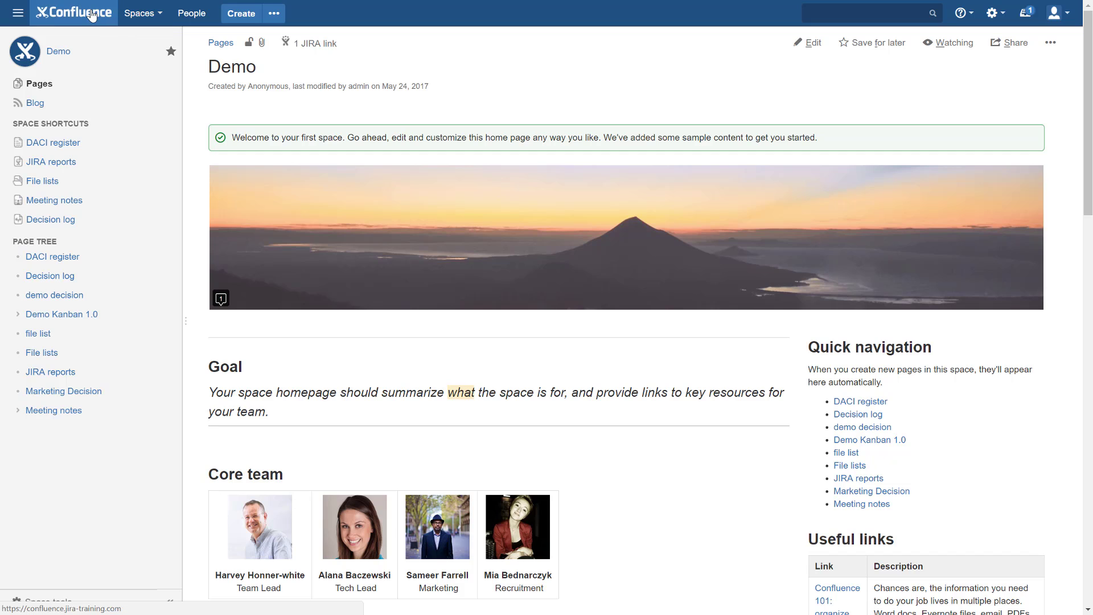
Step: In JIRA, start a new project using the Scrum software development template
click(23, 18)
key(Escape)
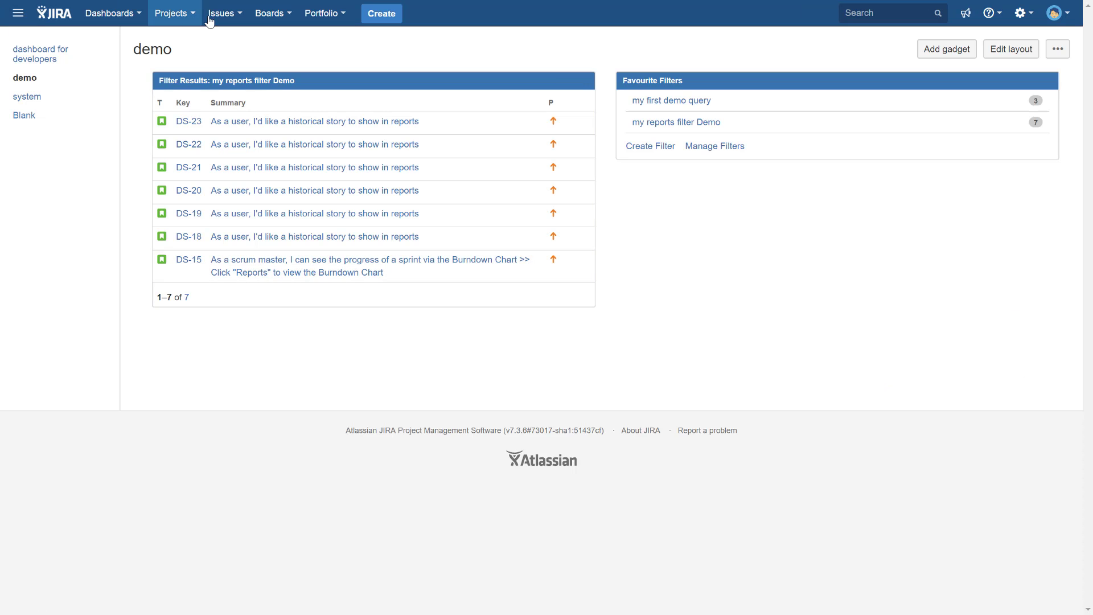
click(186, 22)
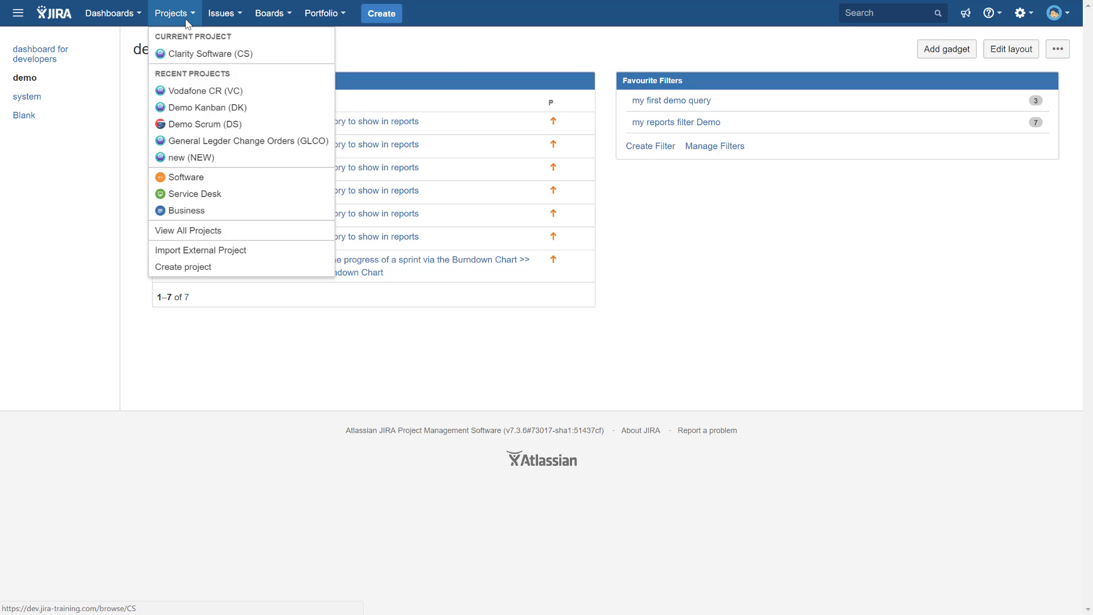
click(185, 266)
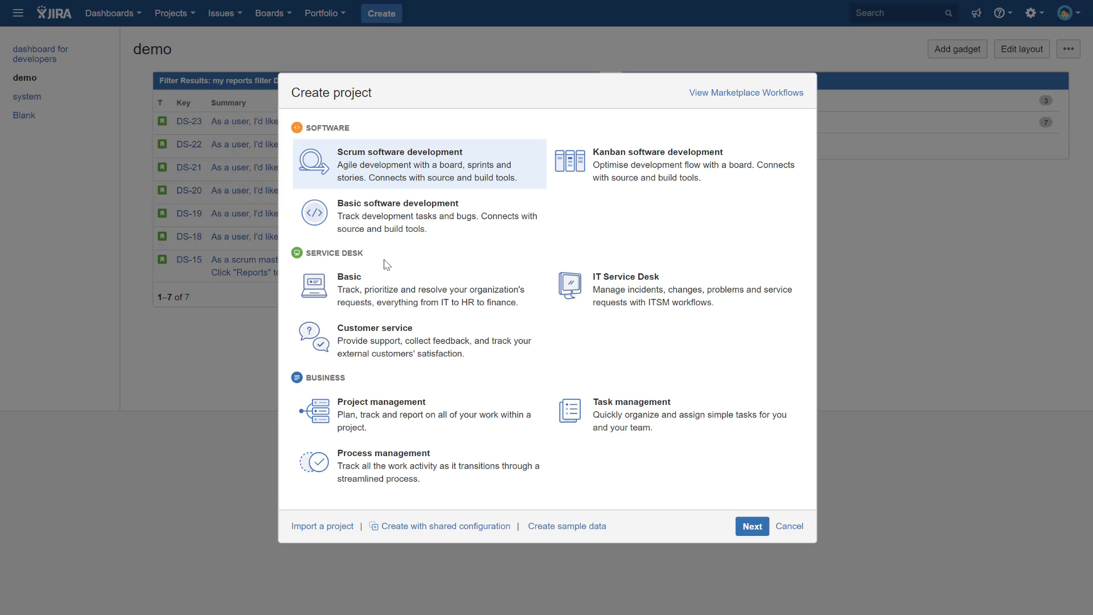
click(610, 163)
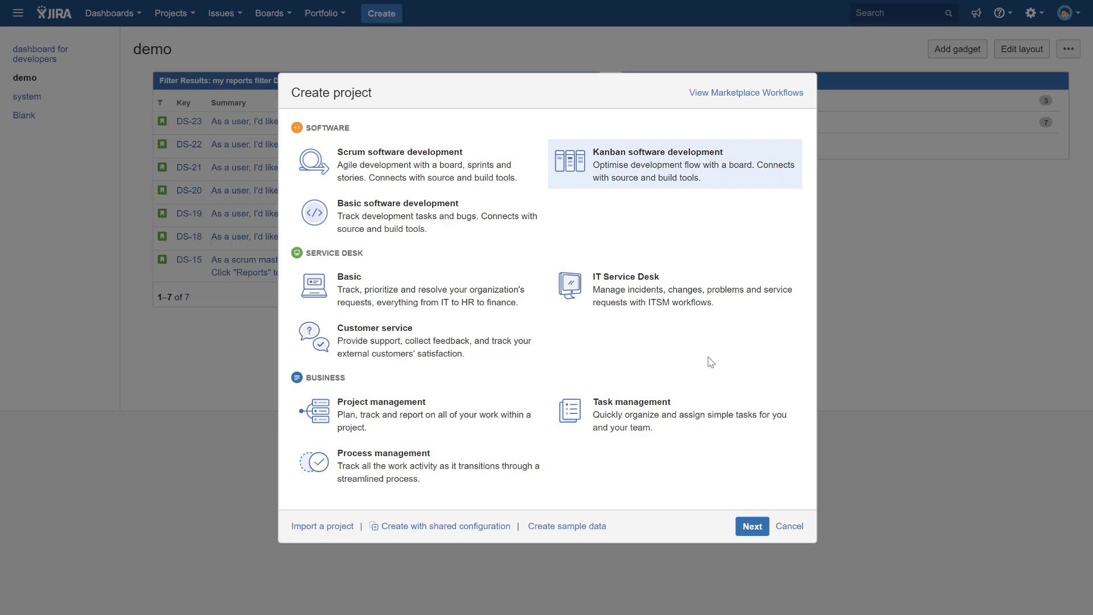
click(401, 180)
click(753, 527)
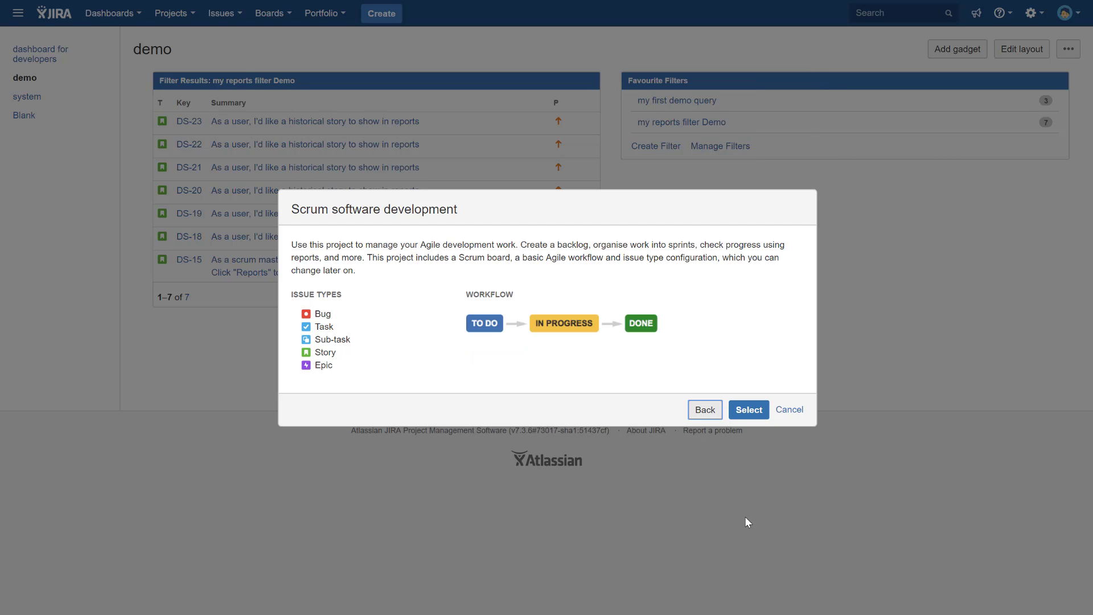
click(748, 409)
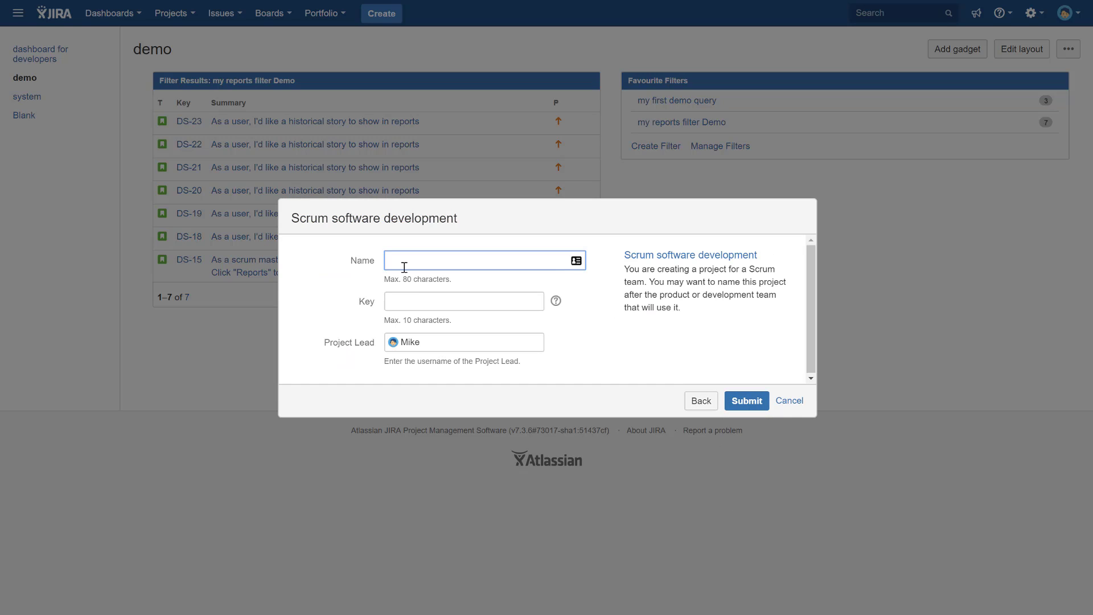
Step: Name the project 'Demo project for Confluence' with key DPFC and create it
text(Demo project for Confluence)
click(417, 297)
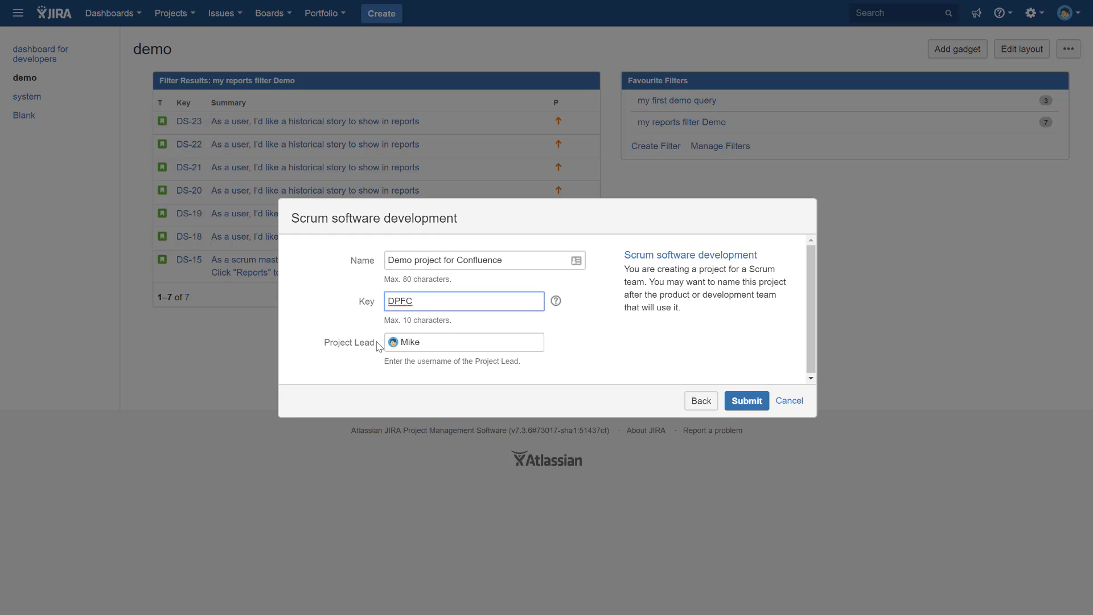
click(746, 402)
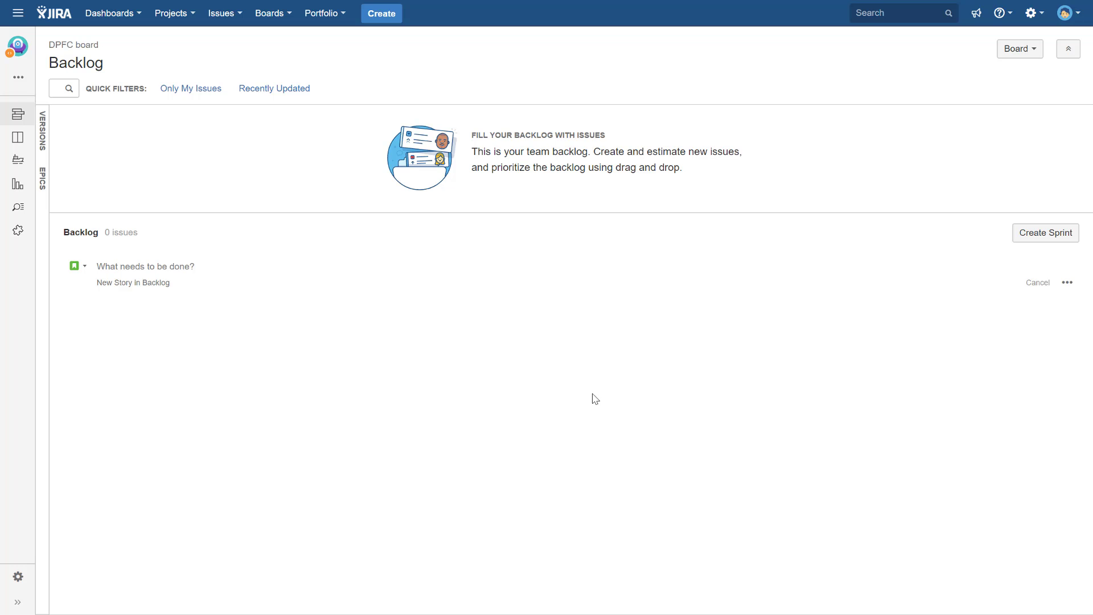
click(22, 15)
Step: Back in Confluence, start a new space and select the Software project space type
click(30, 57)
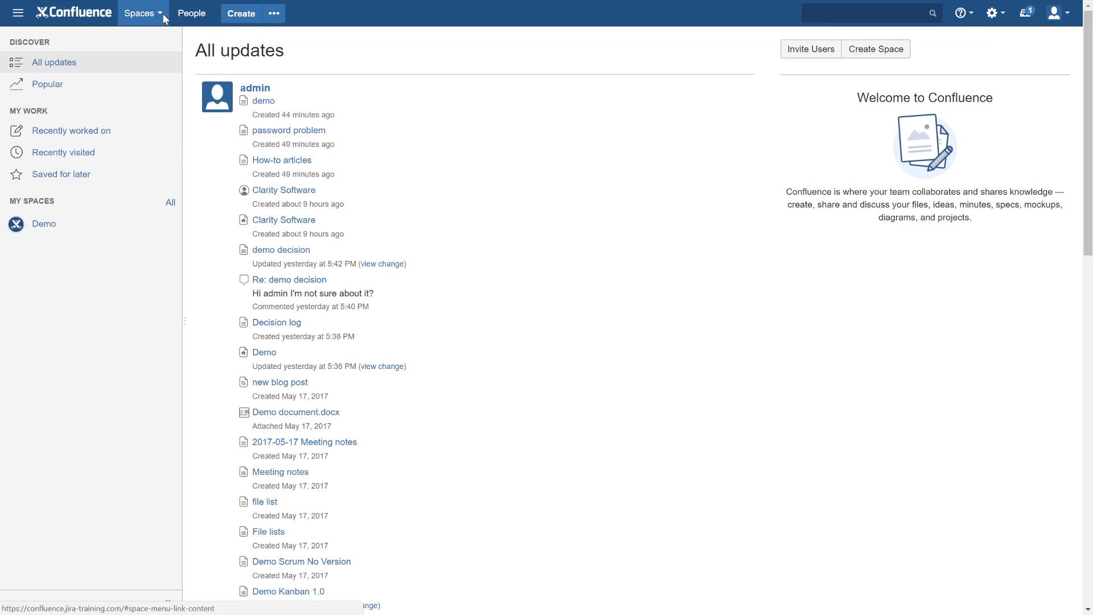
click(149, 14)
click(170, 158)
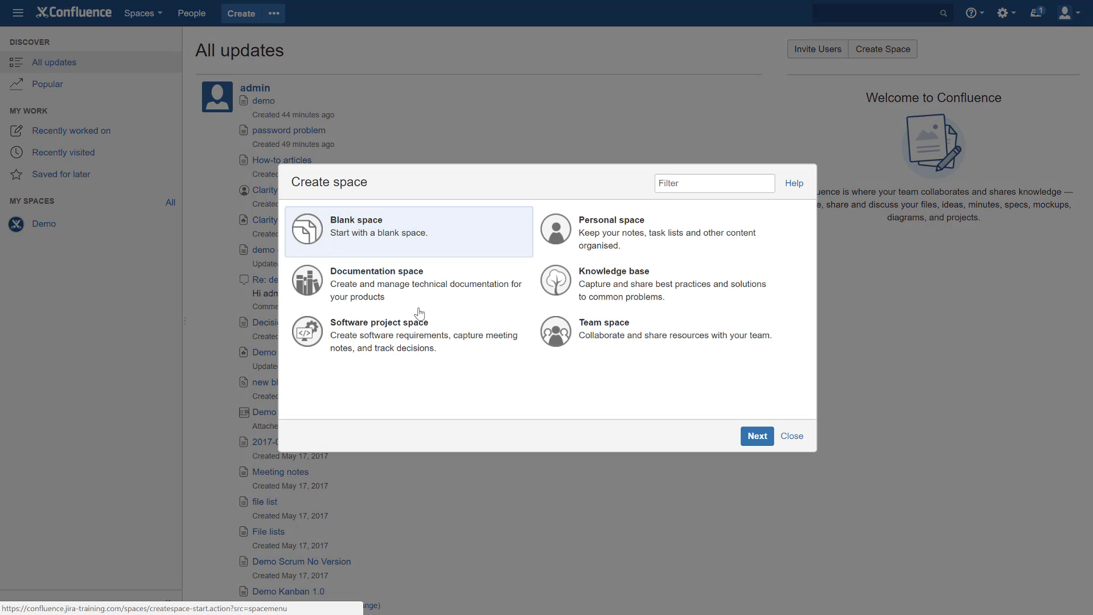
click(358, 283)
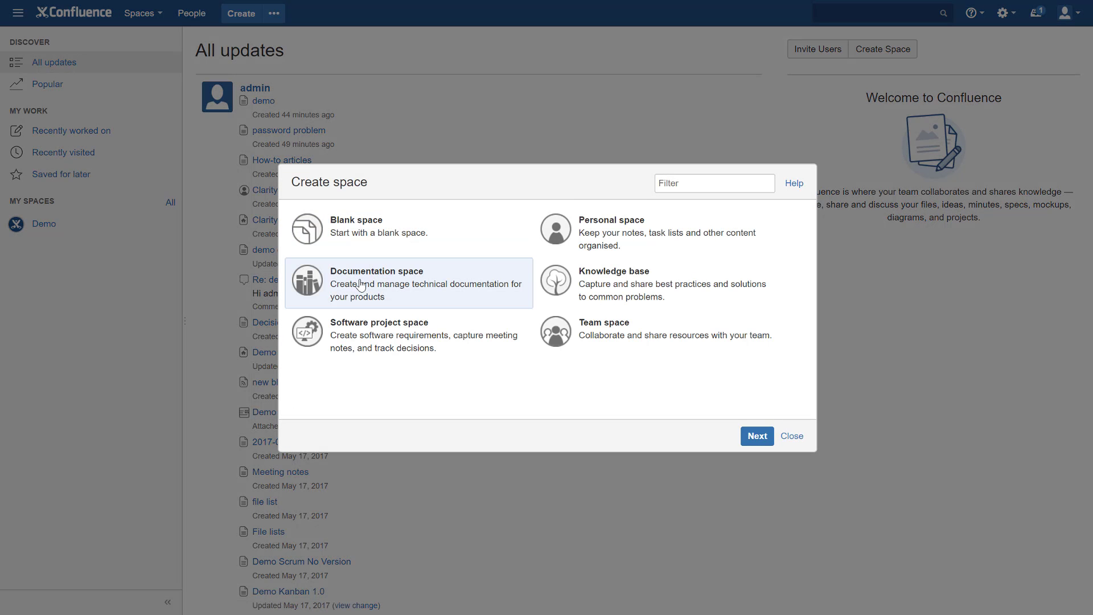
click(364, 338)
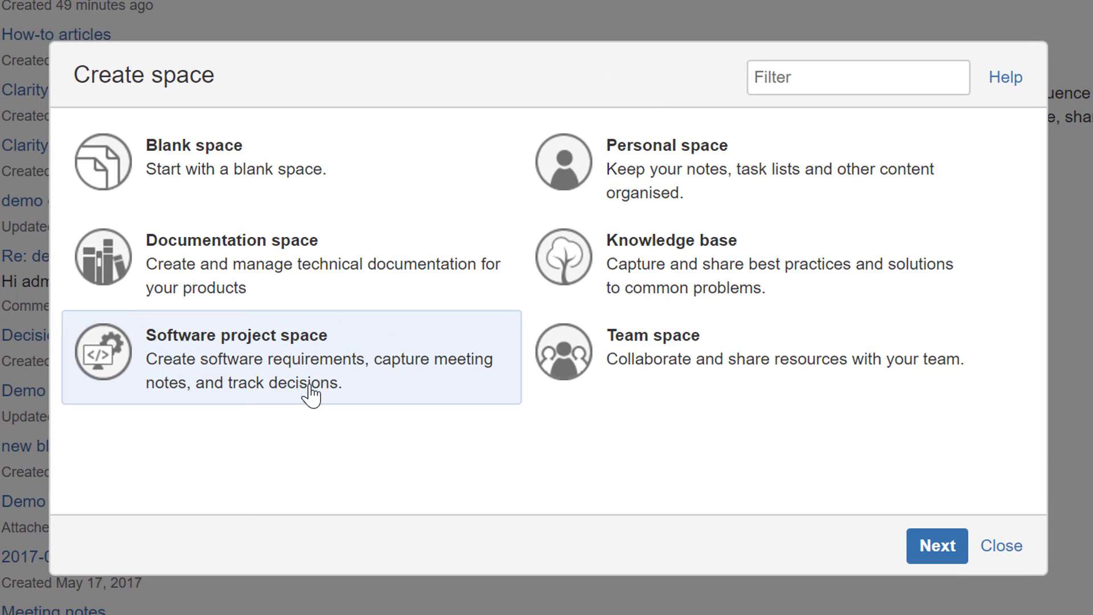
Step: Fill in the space name and set the space key to DD
click(937, 557)
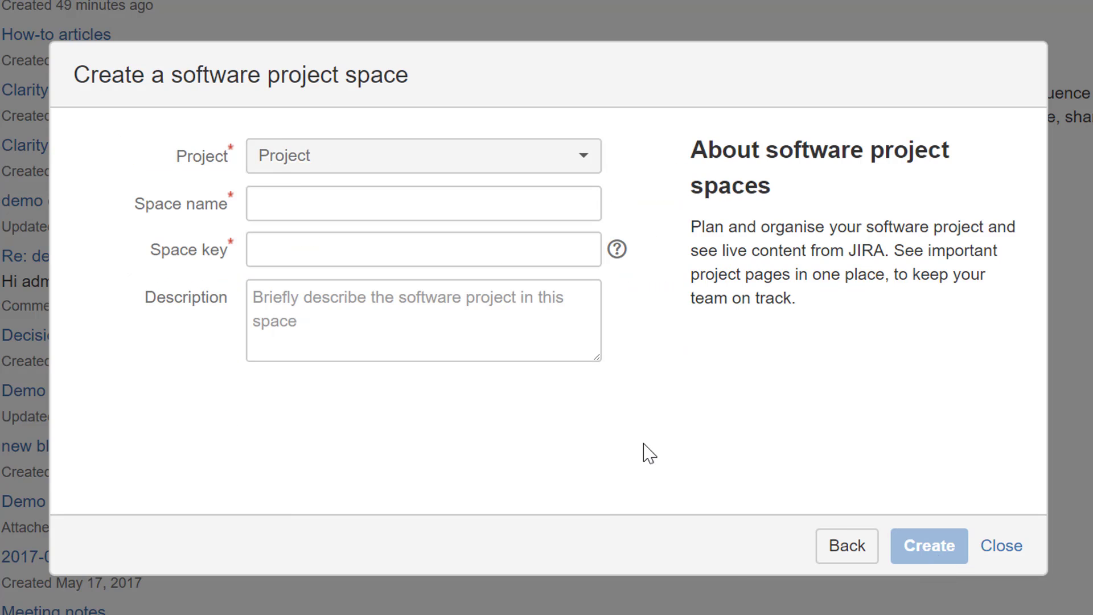
click(296, 201)
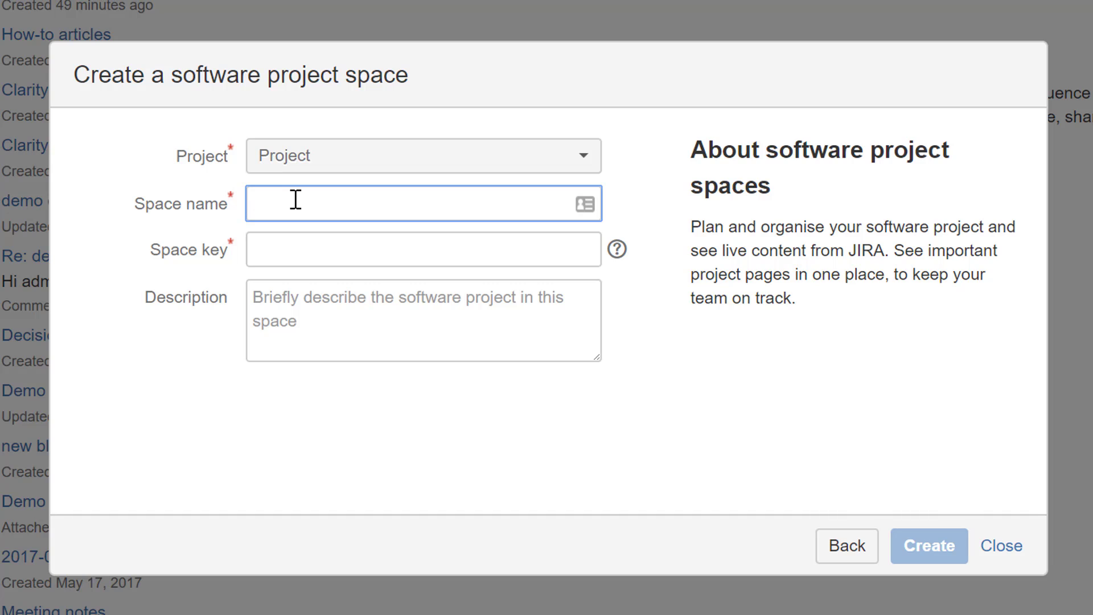
text(De)
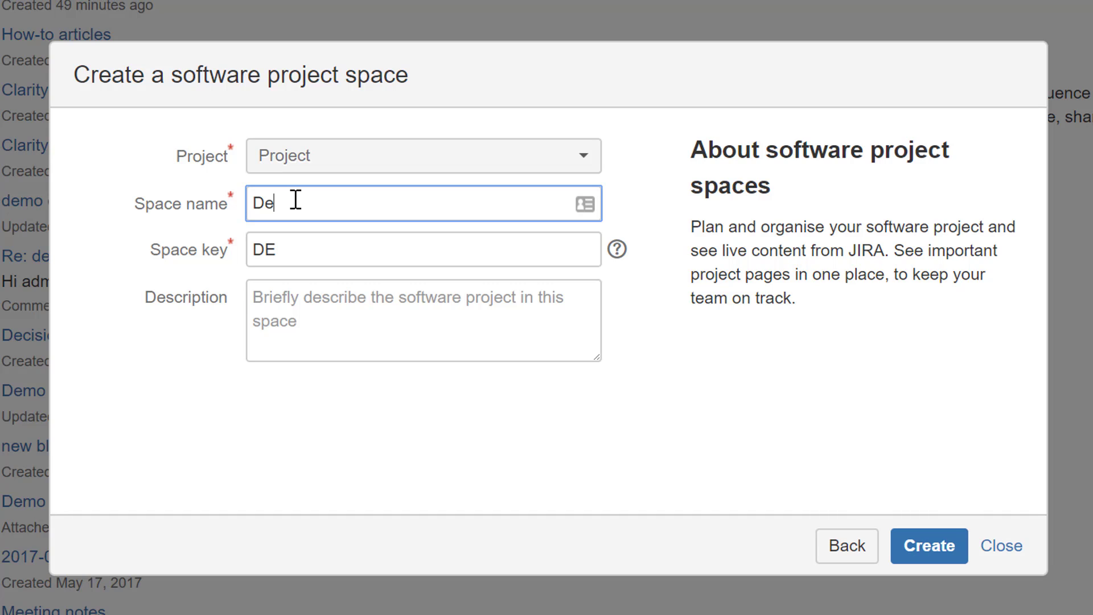
text(mo Pr)
key(BackSpace)
key(BackSpace)
key(BackSpace)
text(Spa)
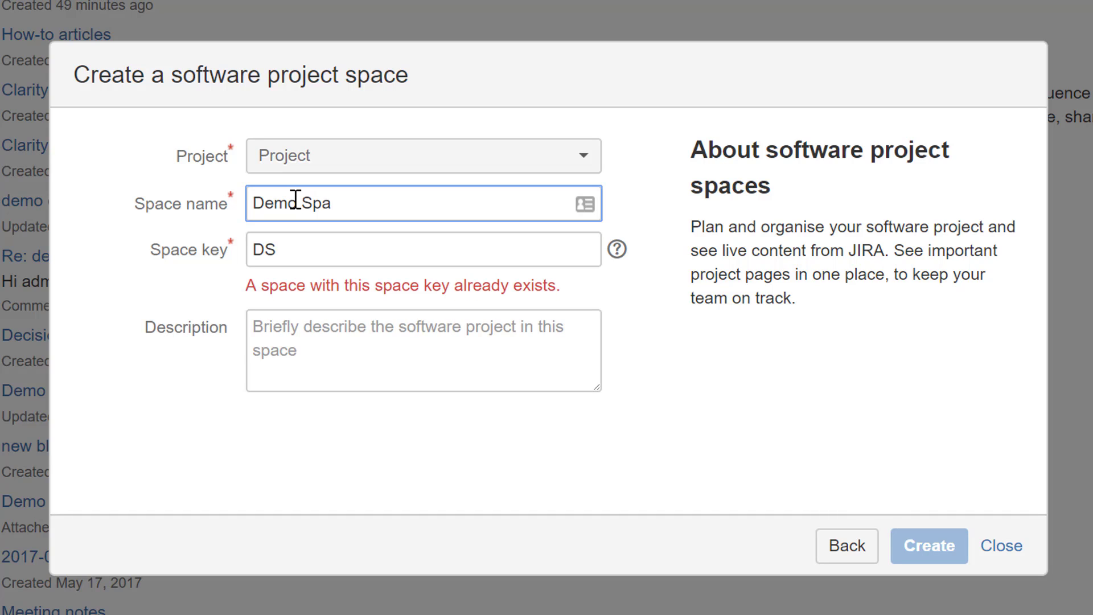
text(ce)
text(Developers)
key(Tab)
key(Tab)
key(shift+Tab)
click(348, 251)
text(DD)
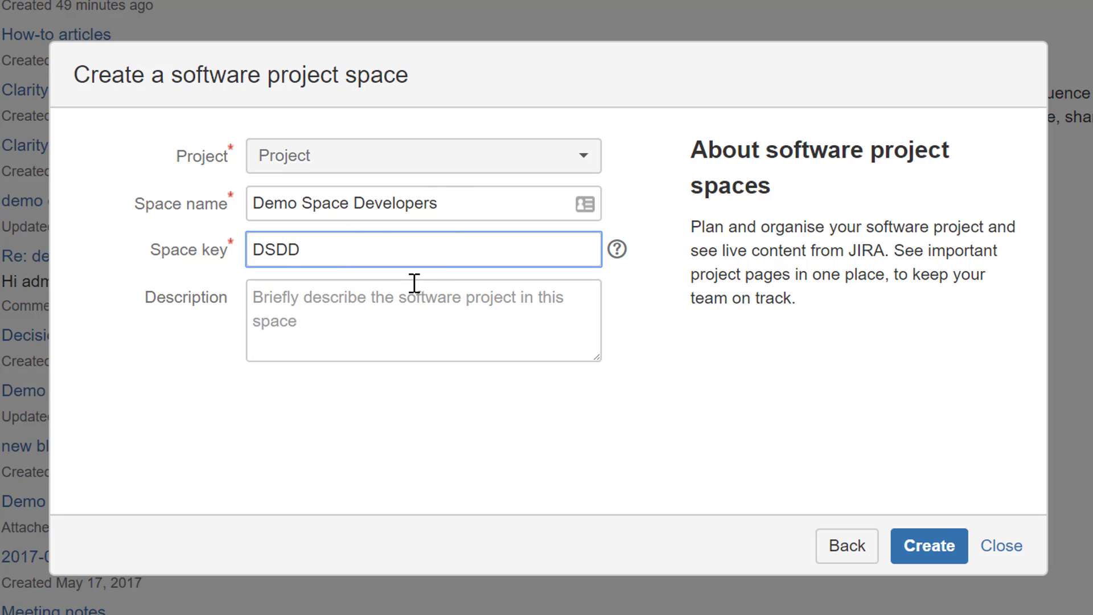
key(BackSpace)
key(BackSpace)
key(BackSpace)
text(D)
click(413, 305)
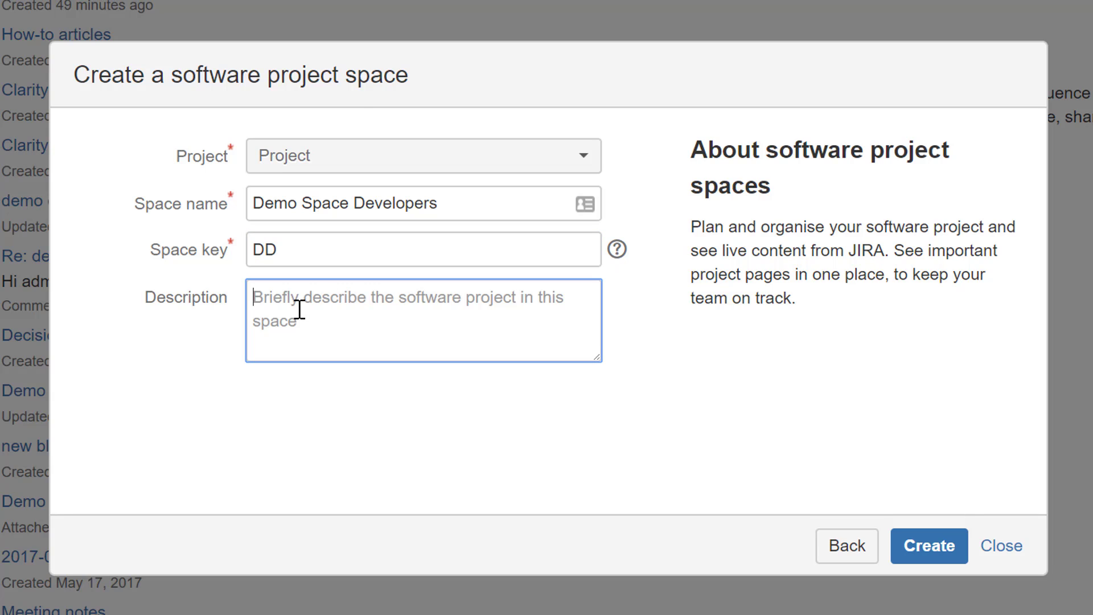
Step: Link the space to the JIRA project Demo project for Confluence
click(932, 555)
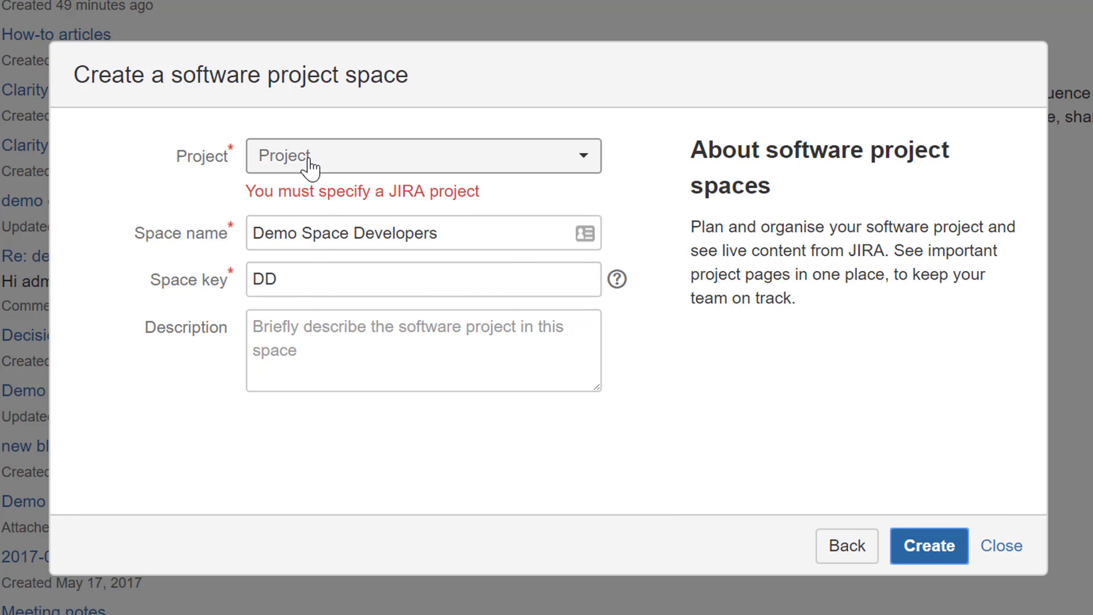
click(345, 161)
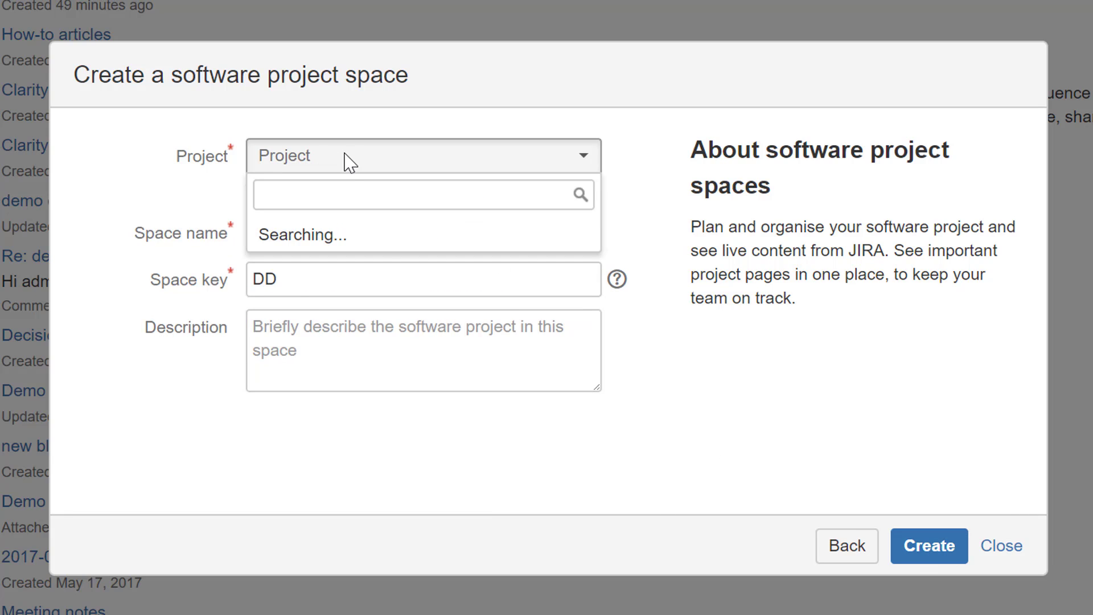
click(346, 162)
click(342, 165)
drag(595, 273, 595, 370)
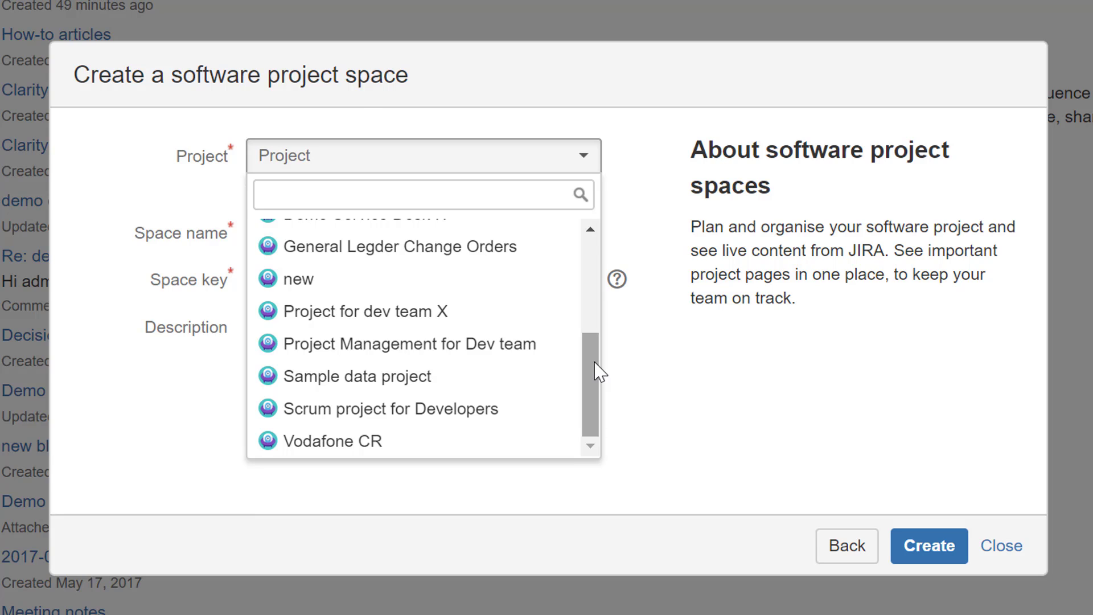
drag(598, 370, 591, 243)
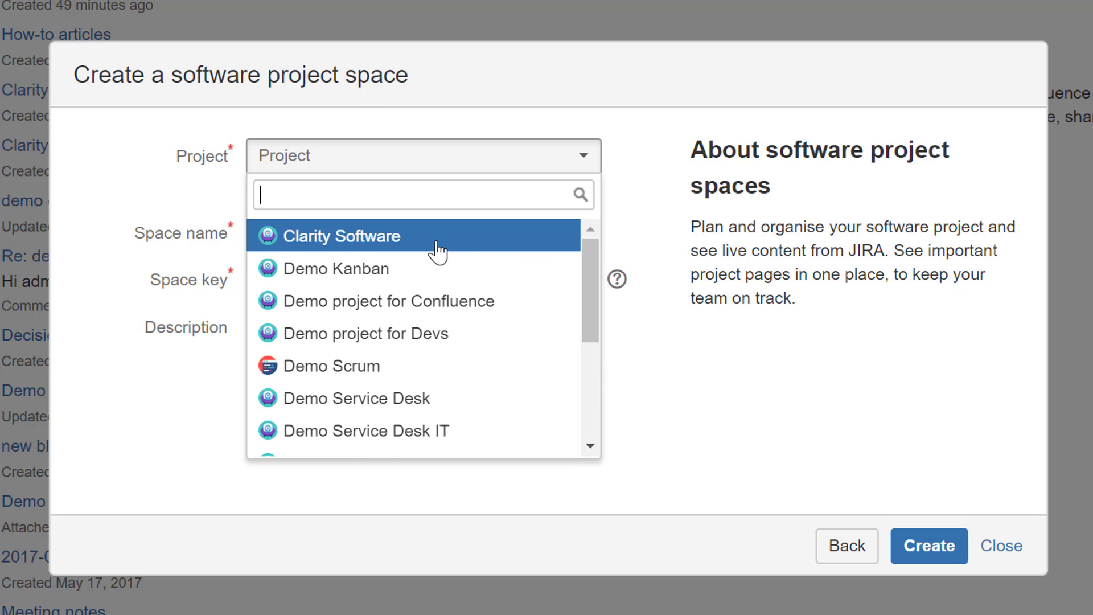
click(464, 301)
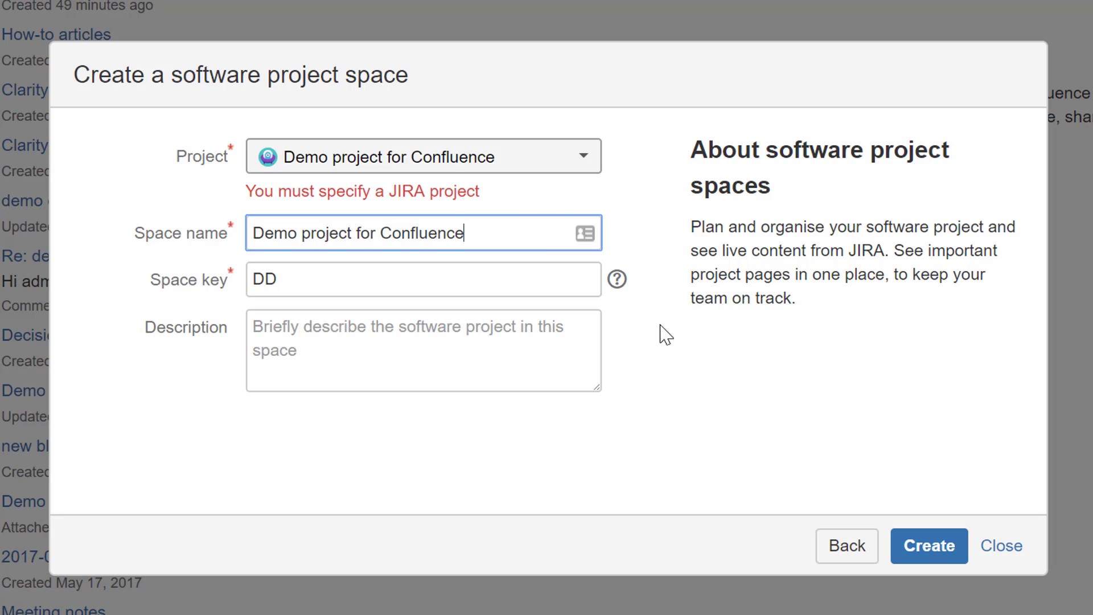
Step: Create the Demo project for Confluence space and review its sample roadmap home page
click(935, 550)
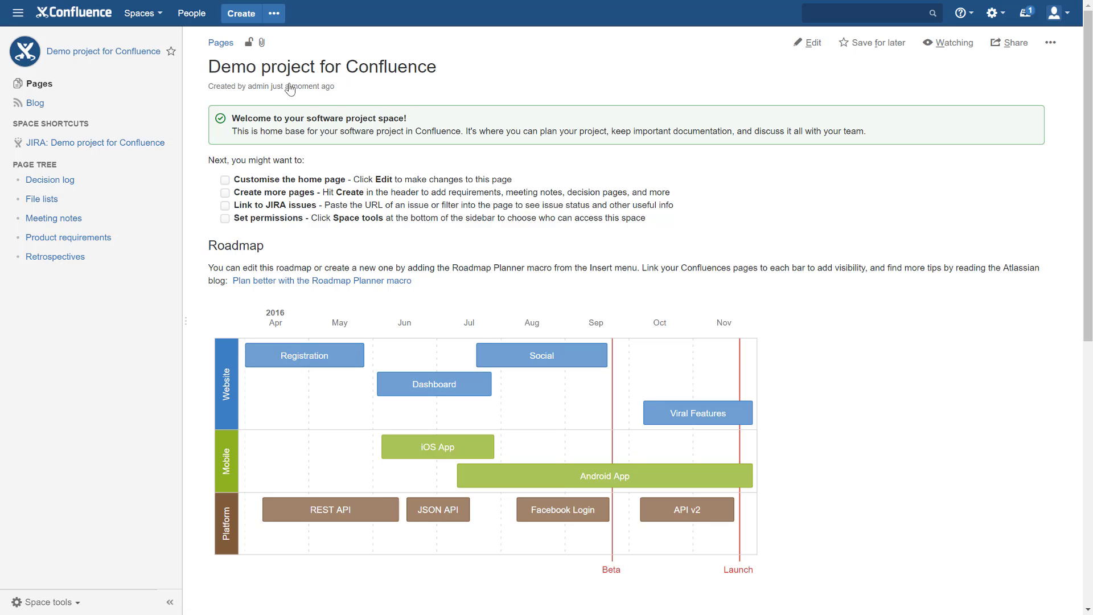
scroll(312, 392, down, 6)
scroll(317, 391, down, 2)
scroll(317, 390, up, 9)
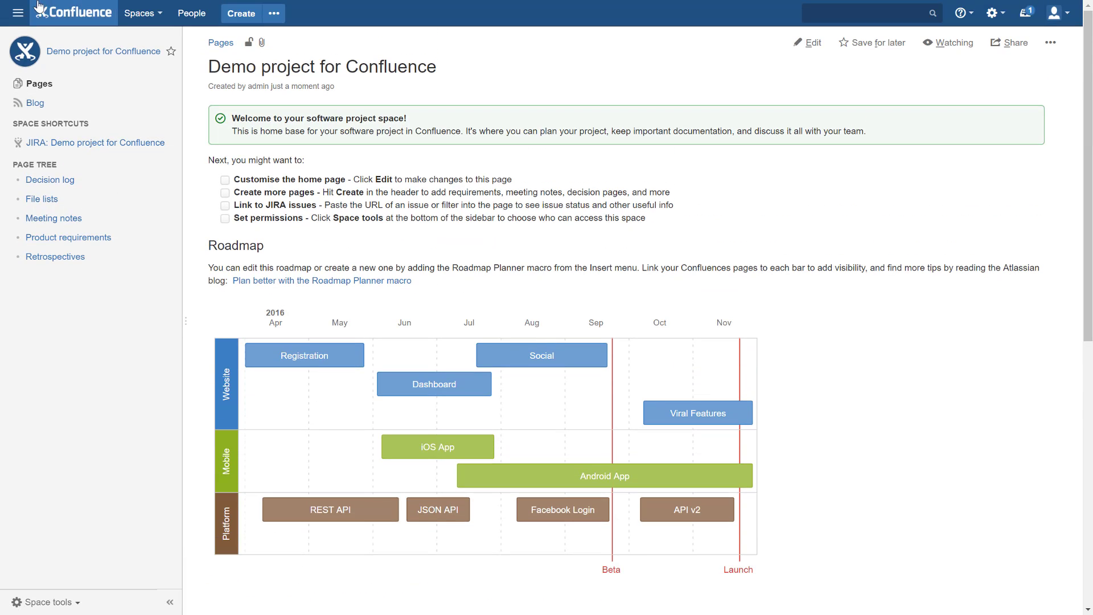
click(18, 12)
click(40, 42)
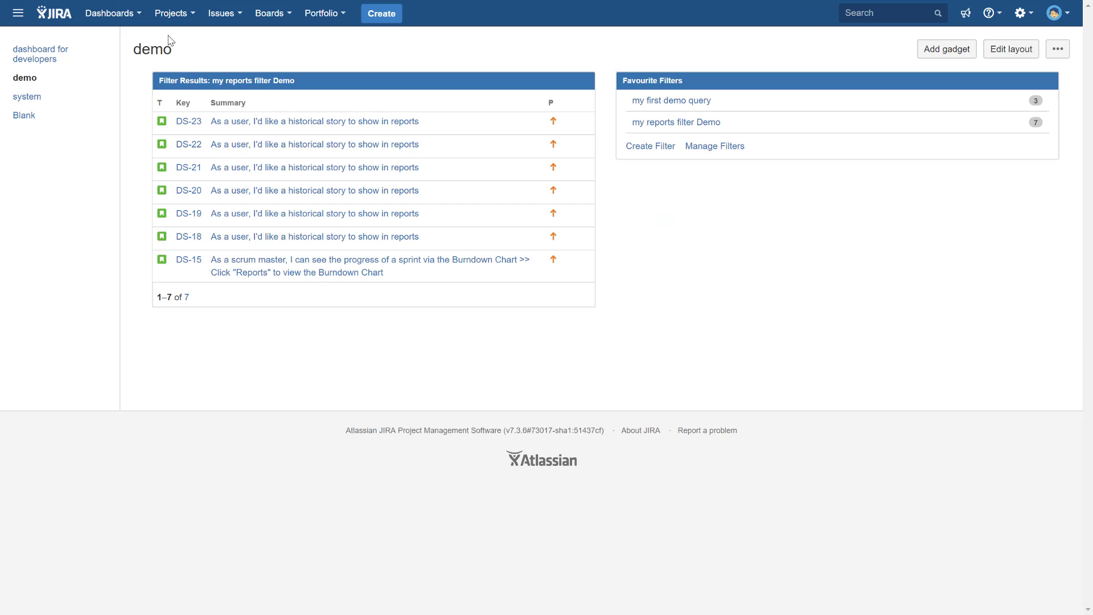
Step: Open the DPFC project in JIRA and scroll through its project settings summary
click(174, 14)
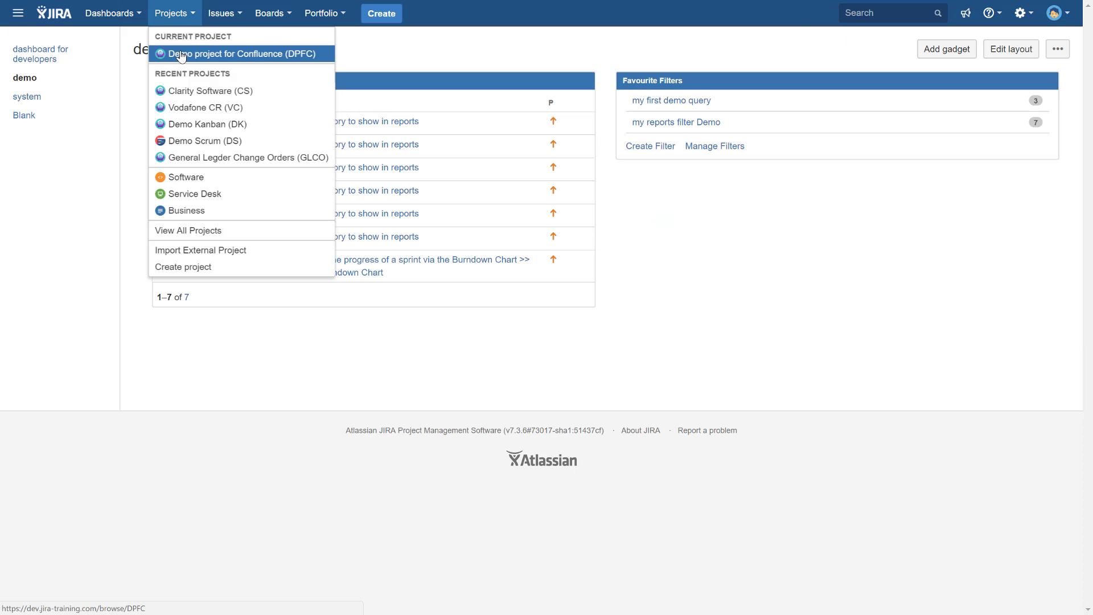
click(181, 55)
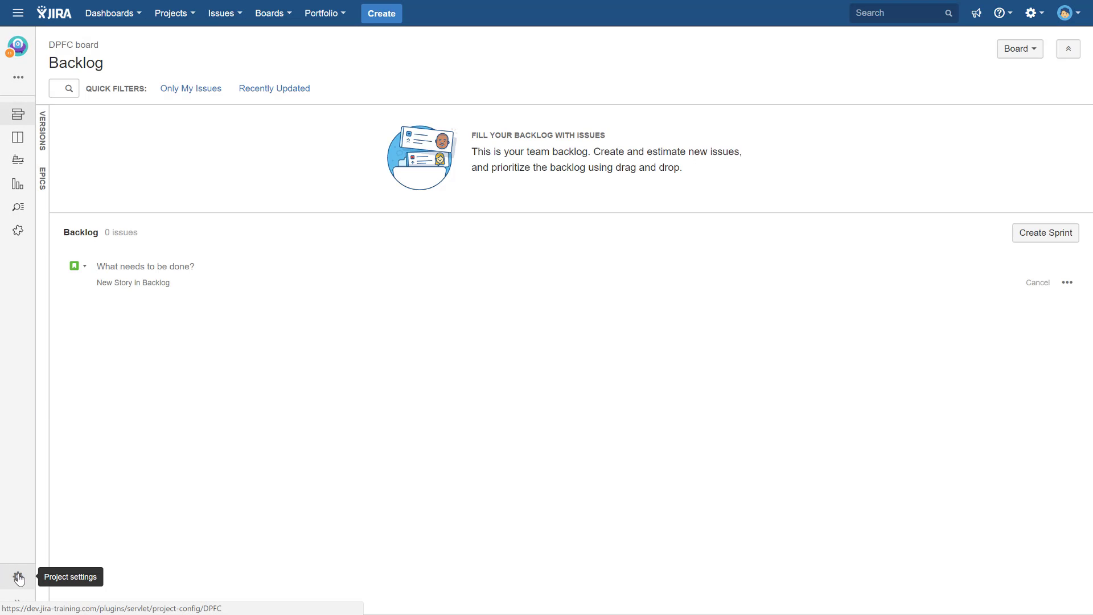
click(18, 578)
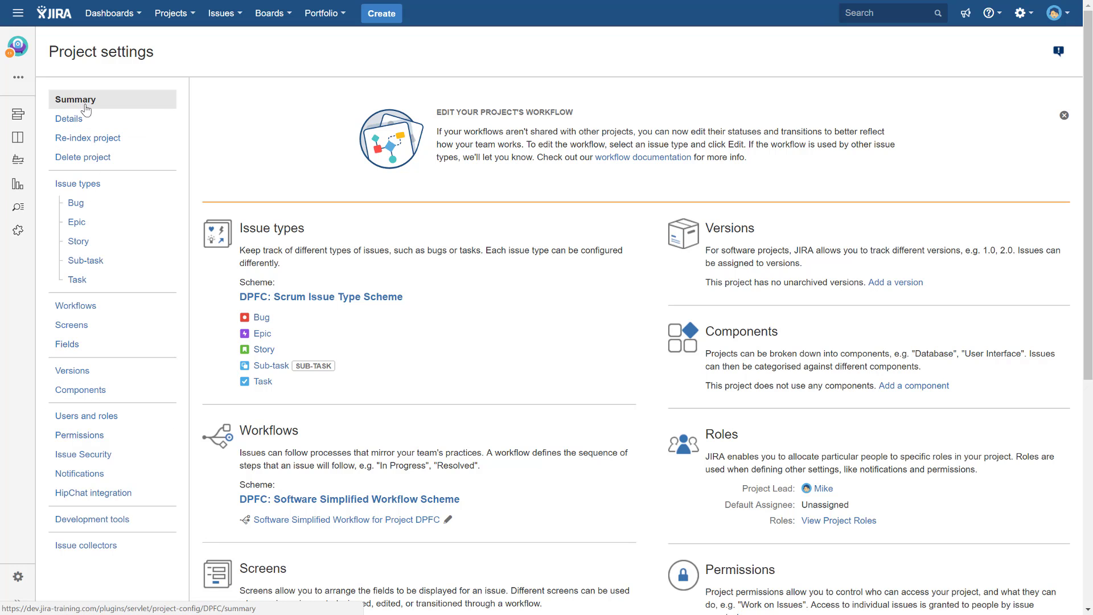
scroll(324, 361, down, 5)
scroll(324, 361, down, 3)
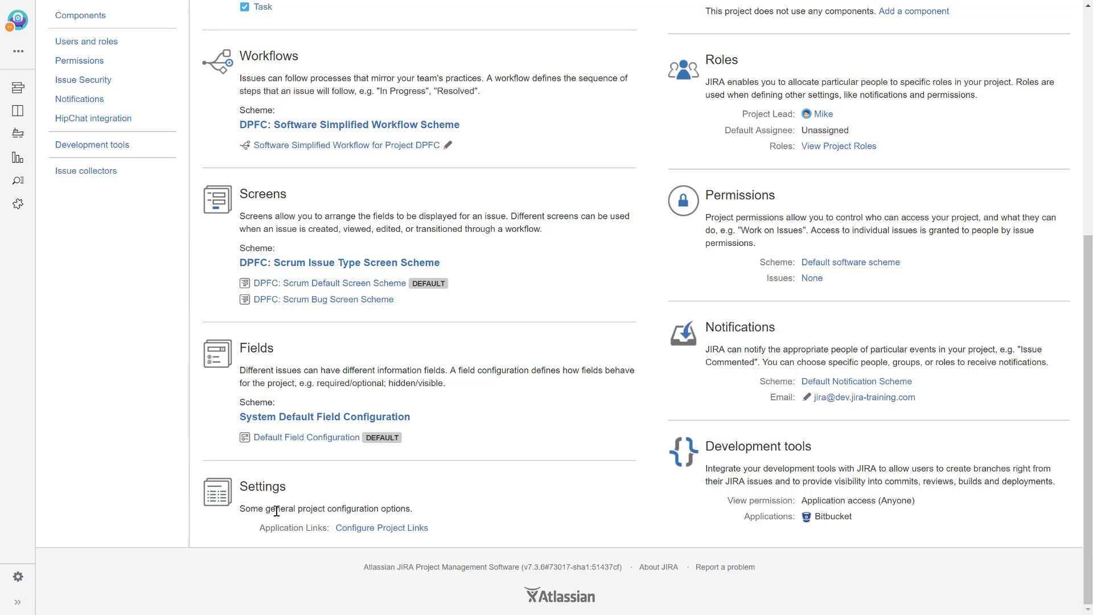
Step: Open DPFC's Project Links after confirming admin access, showing its link to Confluence space DD
click(422, 528)
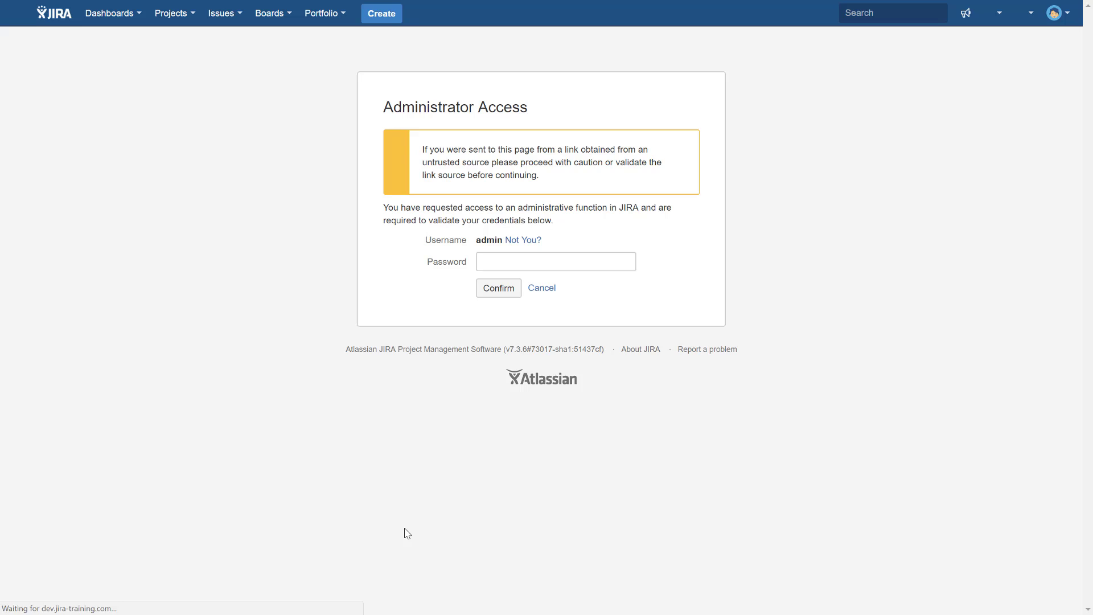
click(497, 289)
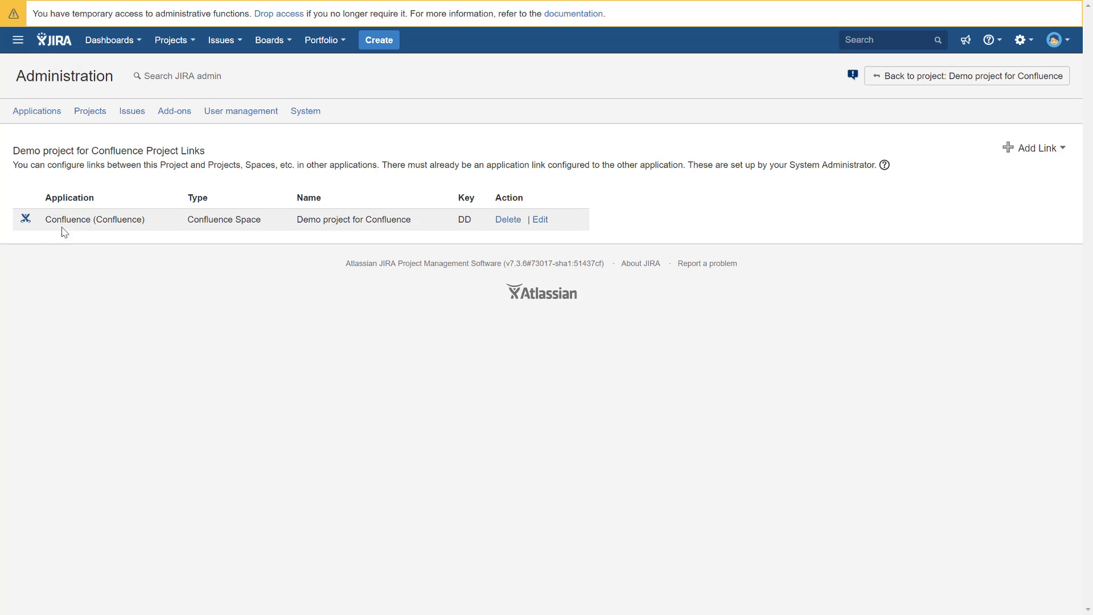
click(1059, 149)
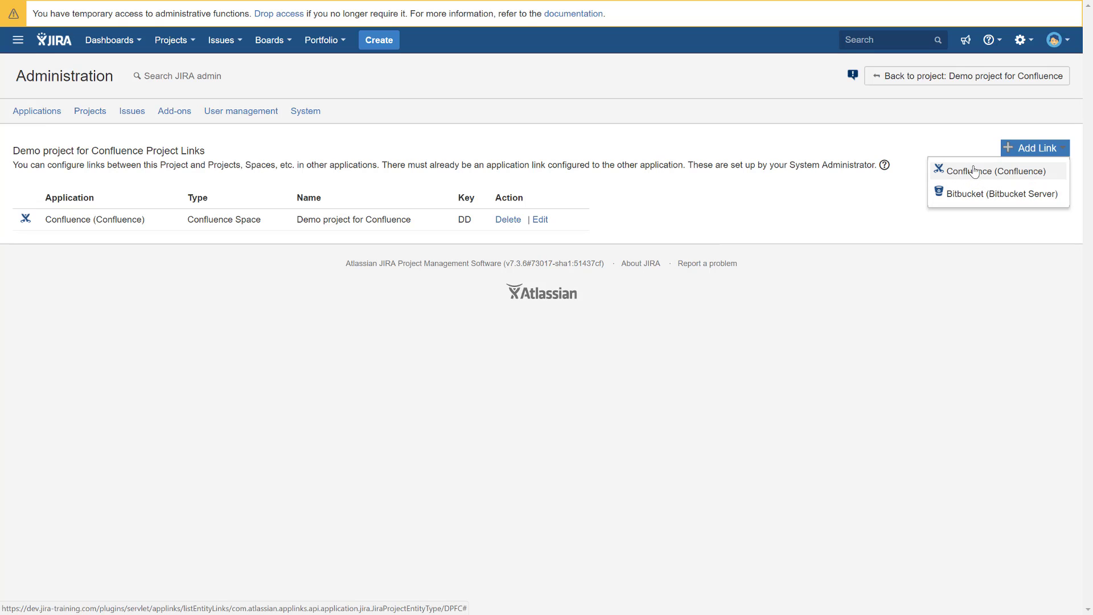
click(347, 336)
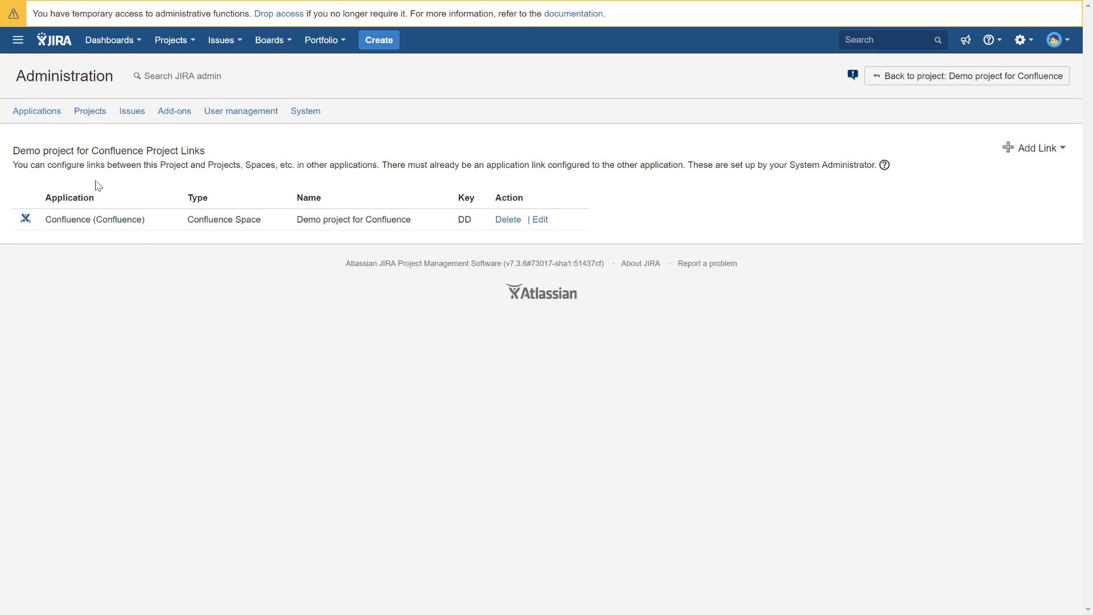
Step: Switch from JIRA back to Confluence and open the Demo project for Confluence space
click(56, 47)
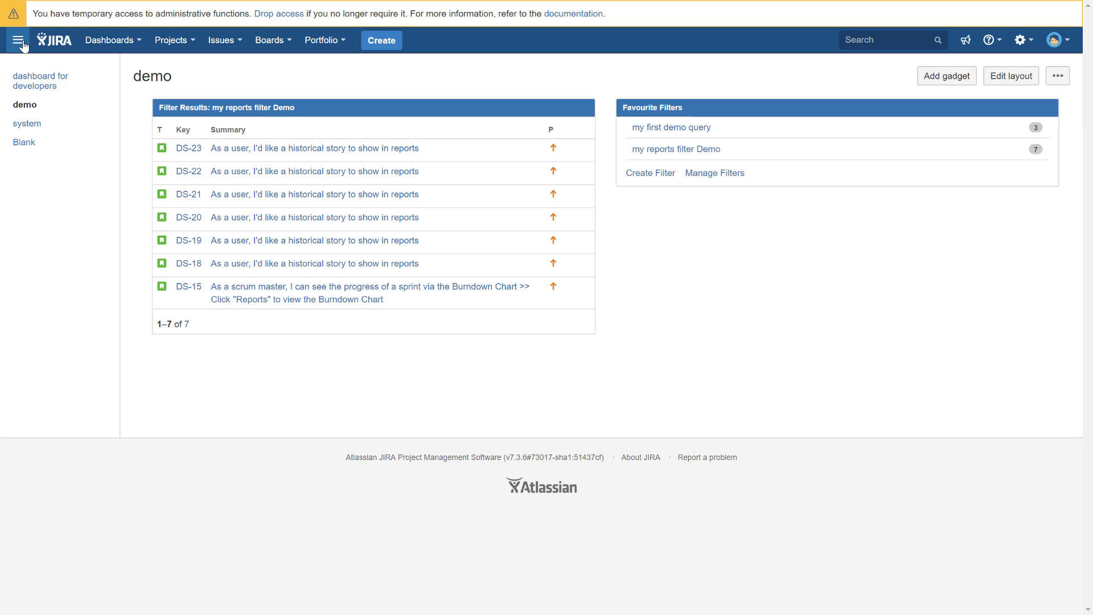
click(20, 45)
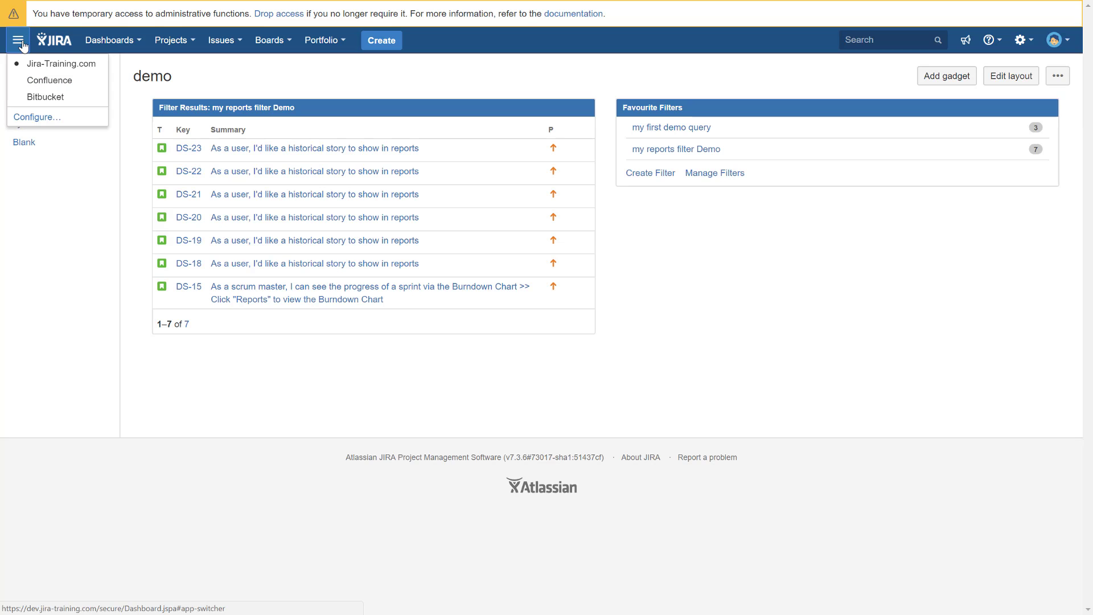
click(51, 86)
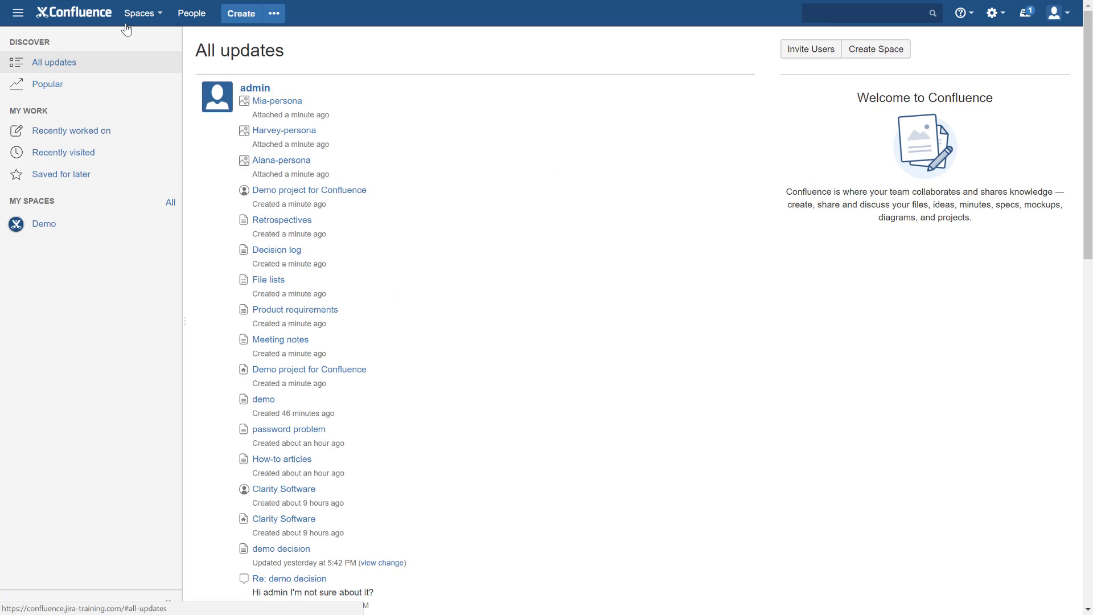
click(152, 13)
click(162, 53)
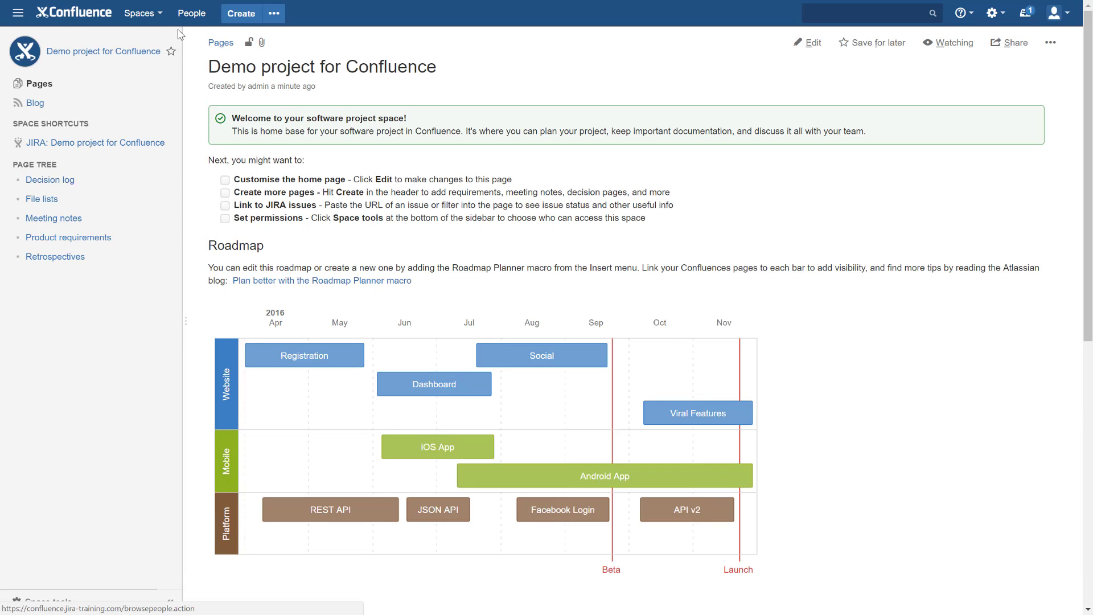
Step: Create a page from the Meeting notes template, opening the 2017-05-25 Meeting notes draft
click(274, 14)
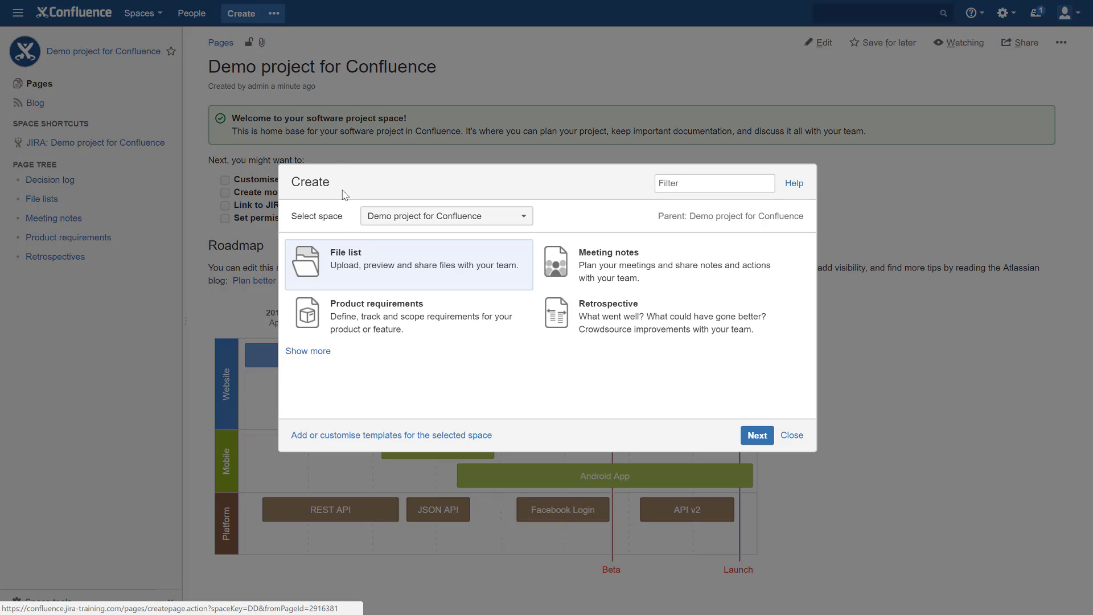
click(304, 353)
scroll(398, 365, down, 5)
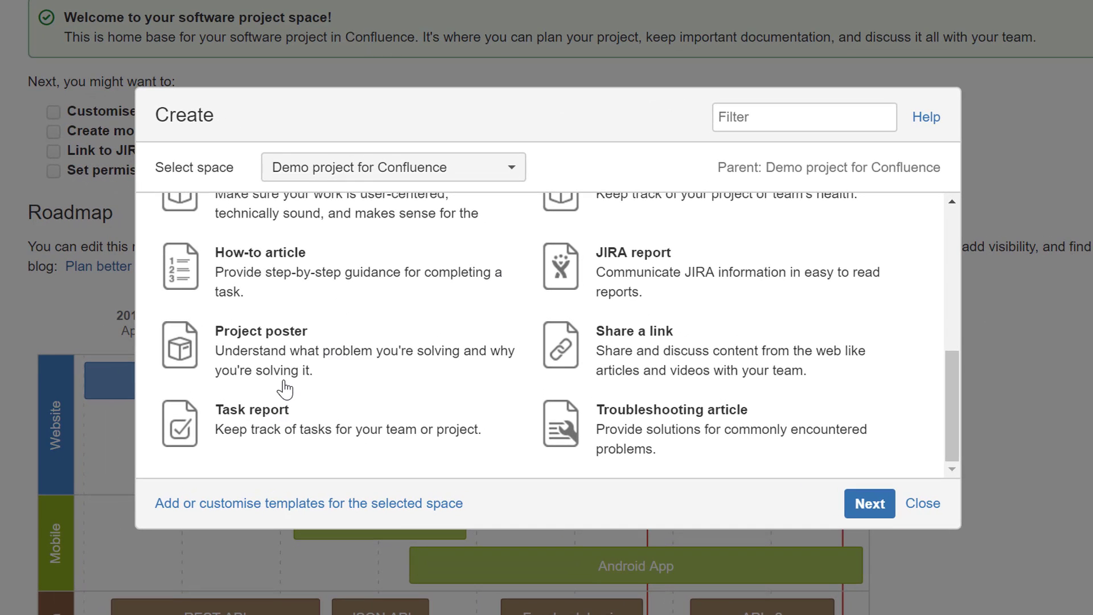
scroll(296, 388, up, 5)
scroll(324, 347, down, 1)
scroll(353, 308, up, 1)
click(657, 246)
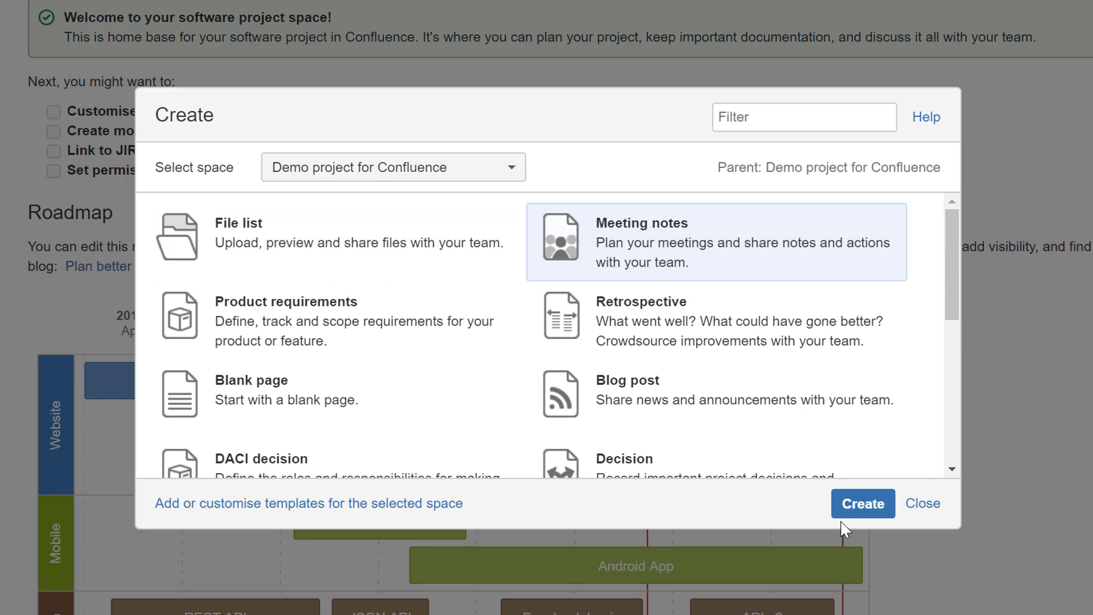
click(857, 508)
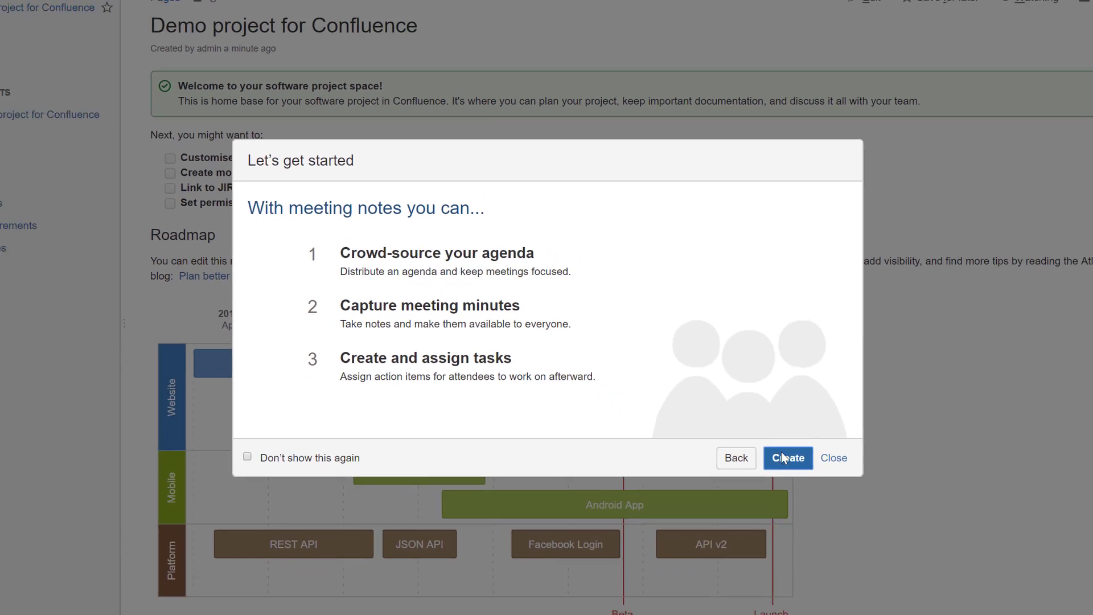
click(863, 505)
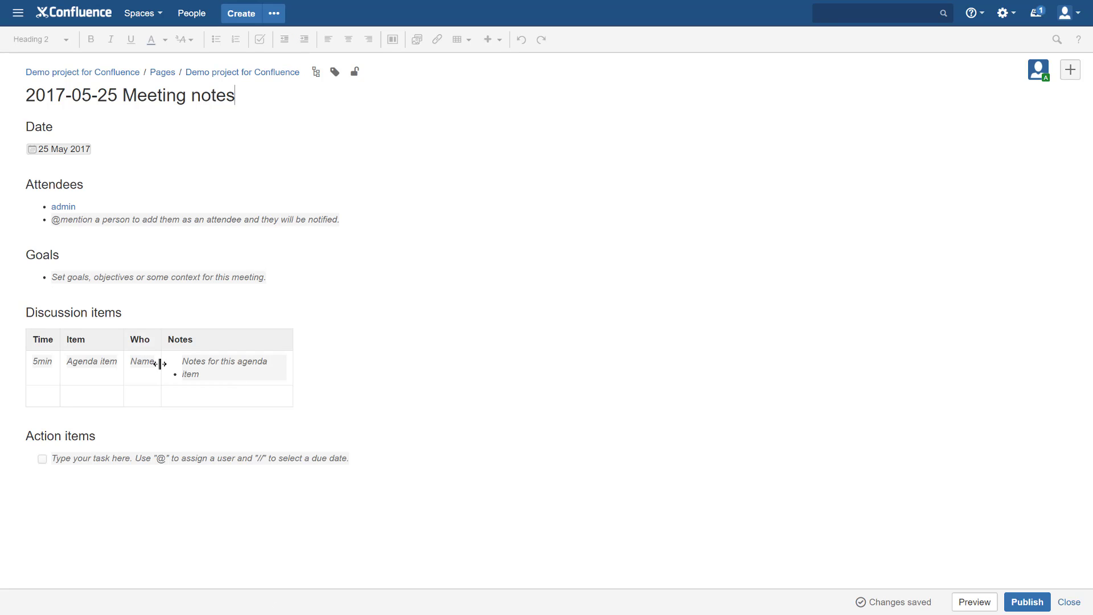
Step: Paste a bold Why heading and Scrum.org paragraph below the Discussion items table, then publish
click(251, 319)
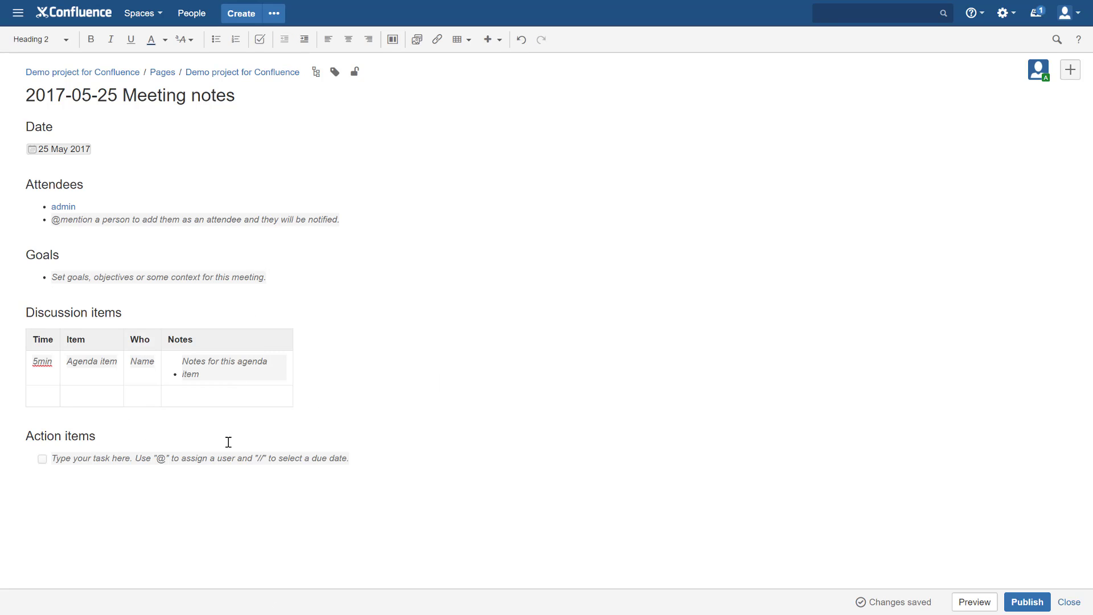
click(359, 404)
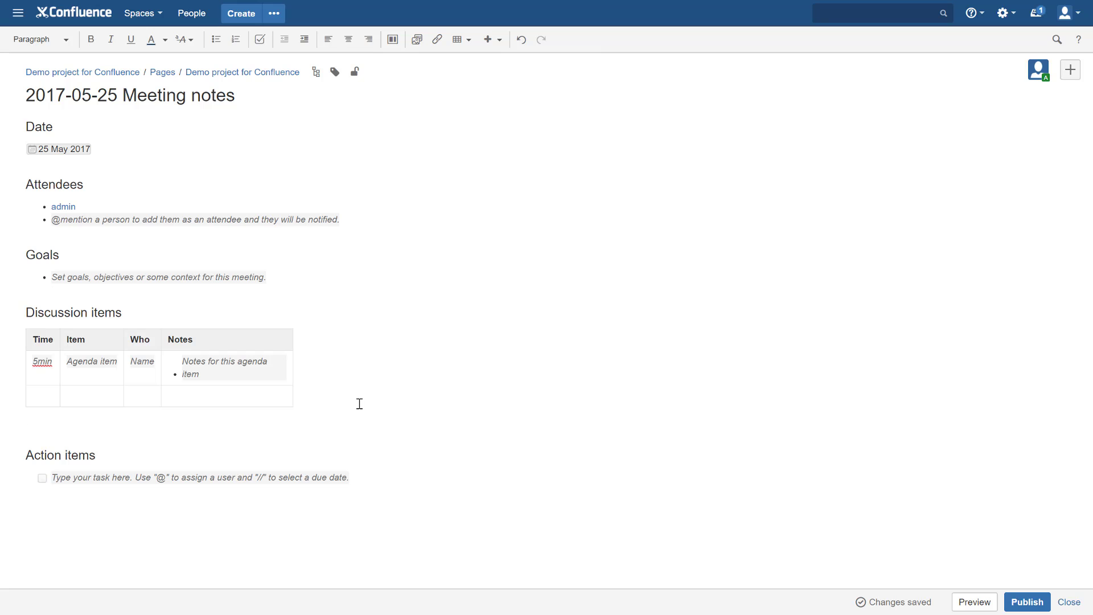
text(Why "Why did you found Scrum.org?" I've been asked these questions countless times since I created Scrum.org last fall. This is the story of my journey with Scrum, starting with its creation, moving through the establishment and evolution and ending with my work with Scrum.org. This journey has been shaped by two opposing forces: the desire to do the right thing, and the desire to make money. I formed Scrum.org to refocus my efforts on doing the right thing.)
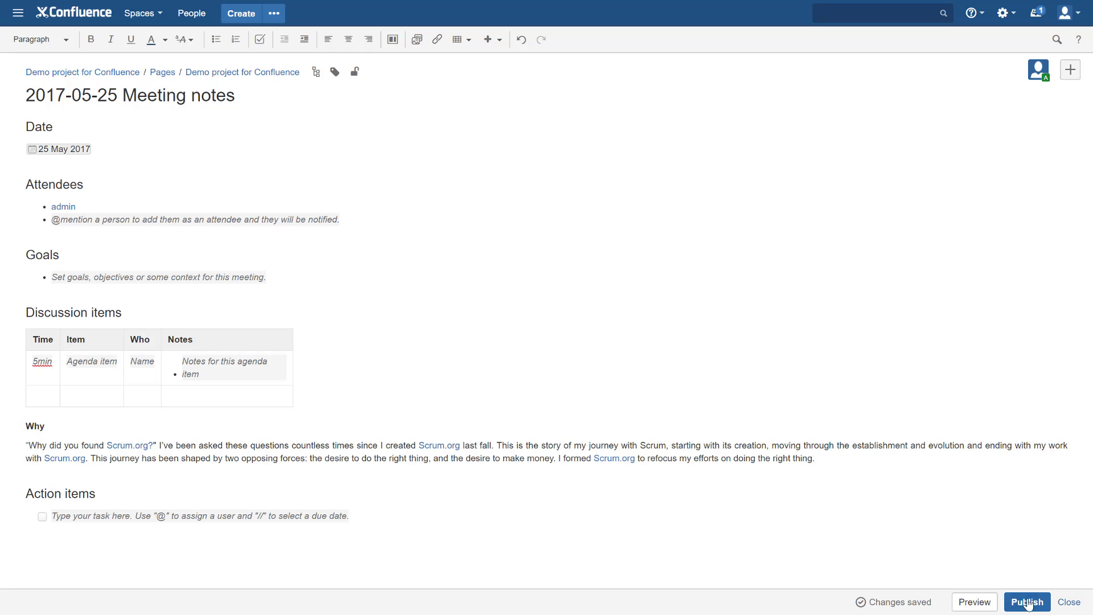
click(1027, 602)
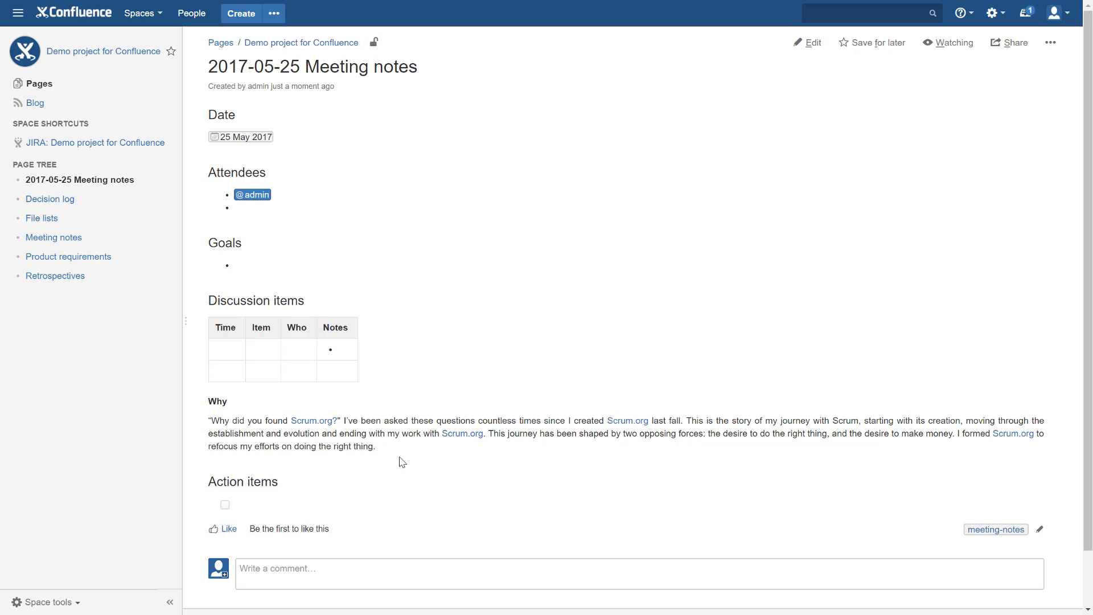
Step: Select the Why paragraph about founding Scrum.org on the published page
drag(385, 450, 225, 421)
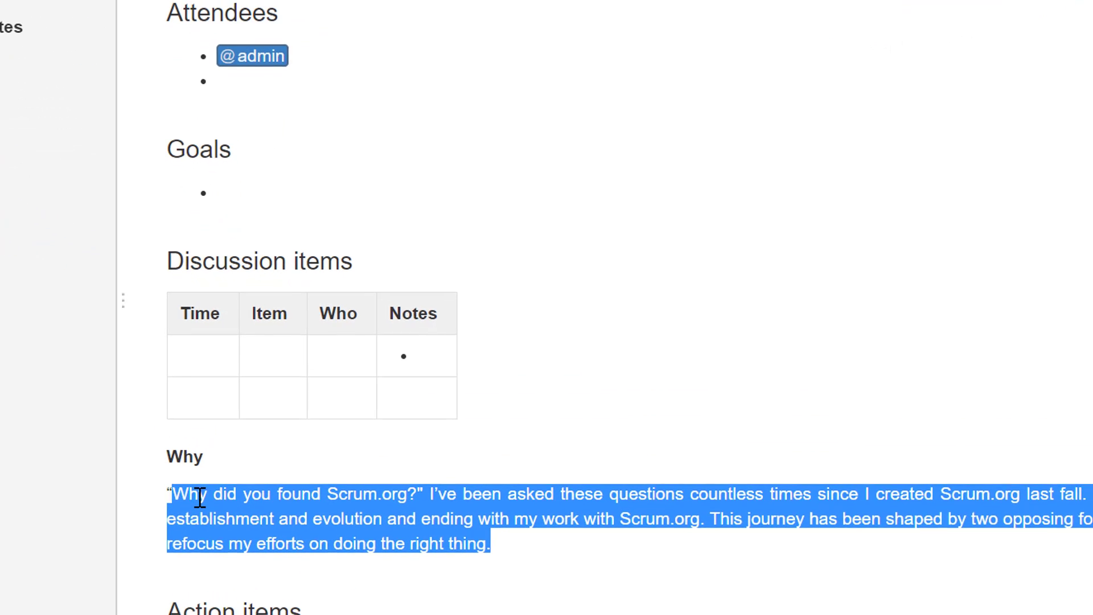
drag(200, 495, 200, 496)
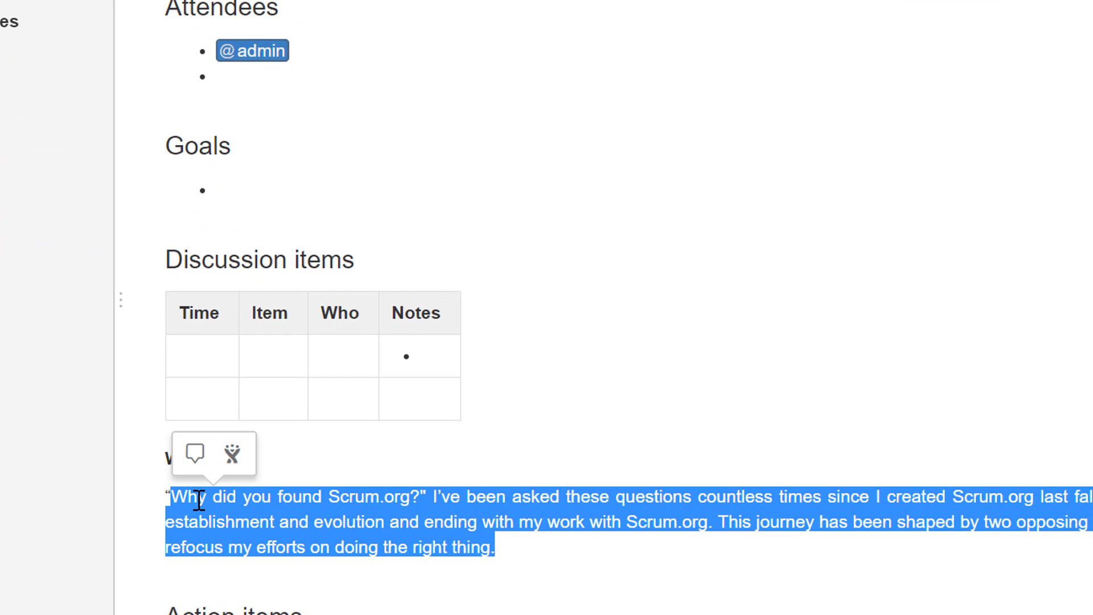
Step: Start a JIRA issue from the selection in Demo project for Confluence with type Story
click(235, 459)
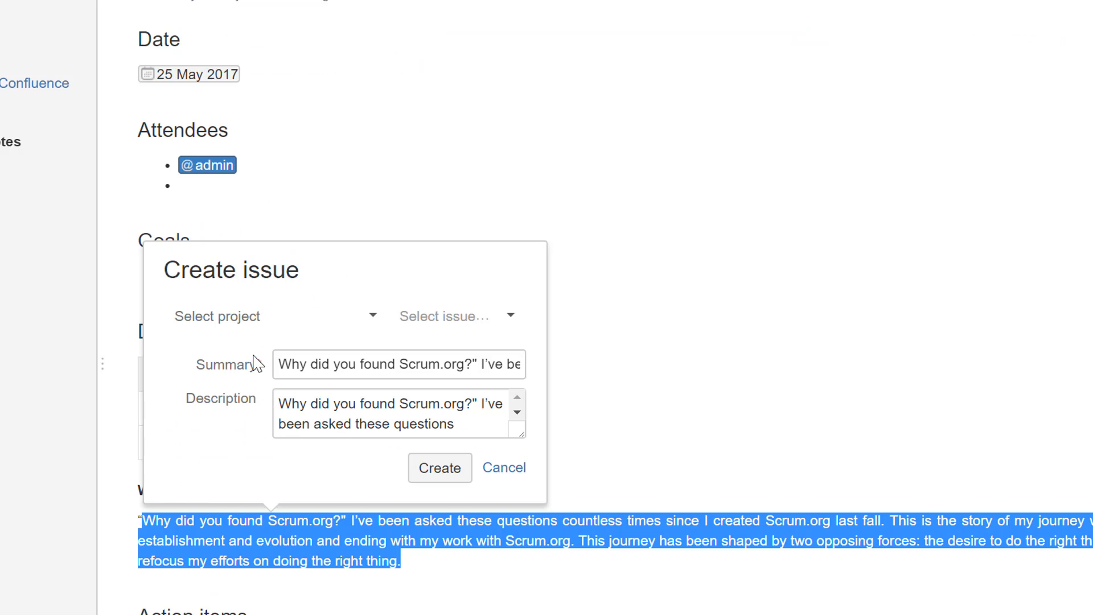
click(318, 330)
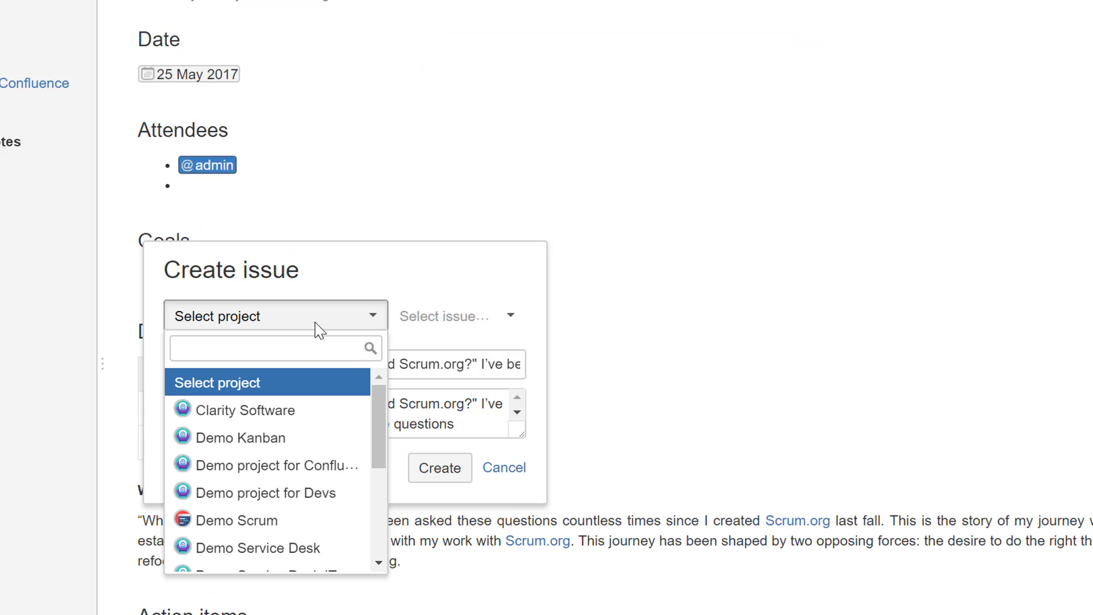
click(335, 479)
click(472, 318)
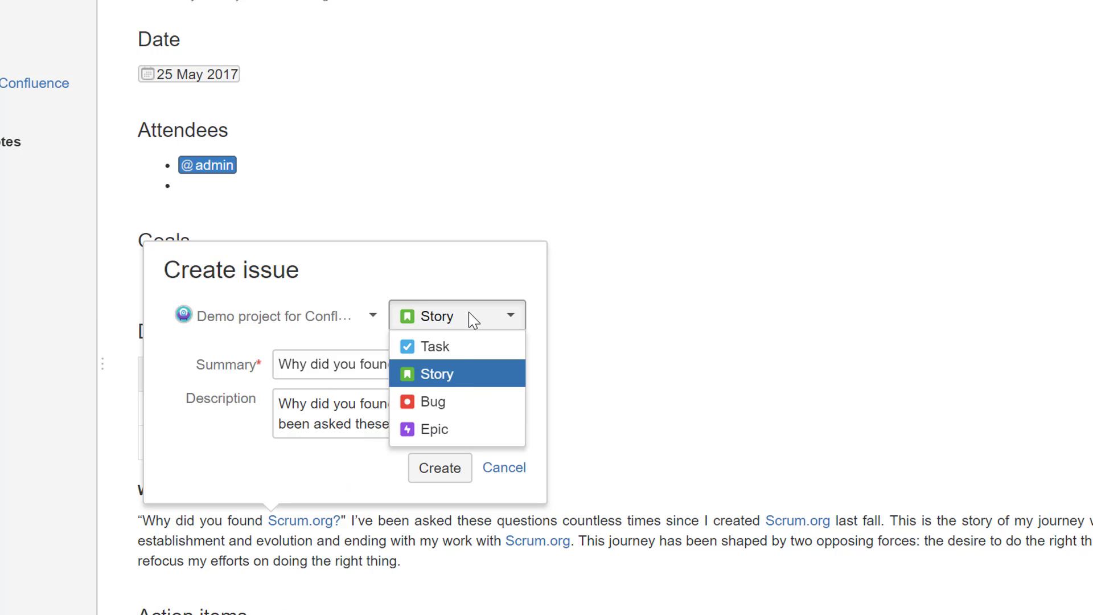
click(454, 376)
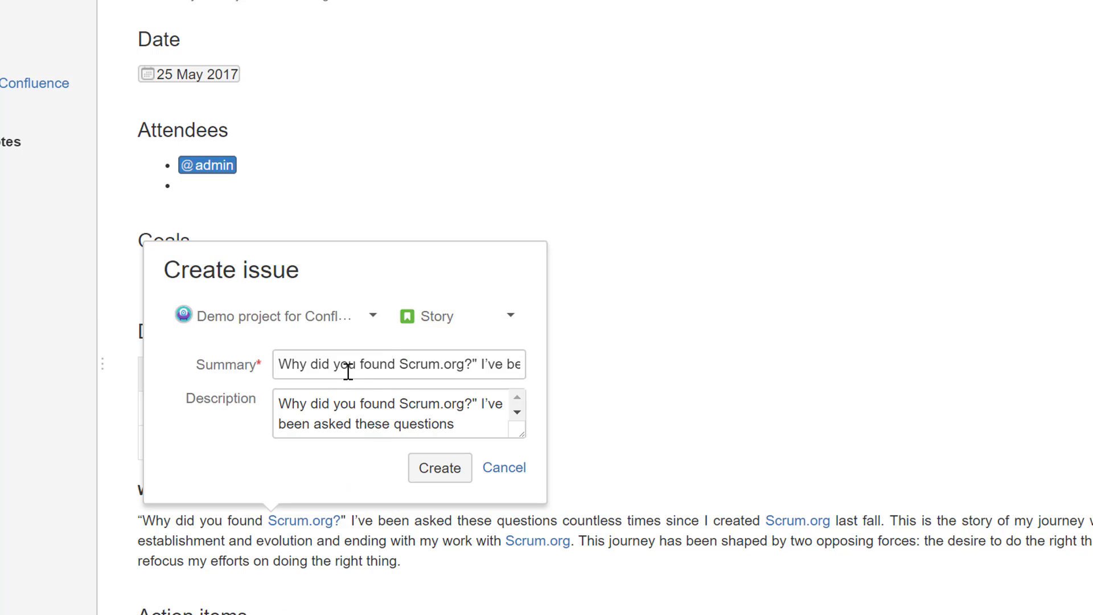
Step: Trim the summary to "Why did you found Scrum.org?" and create the story
drag(348, 371, 613, 373)
click(362, 421)
triple_click(362, 421)
click(478, 364)
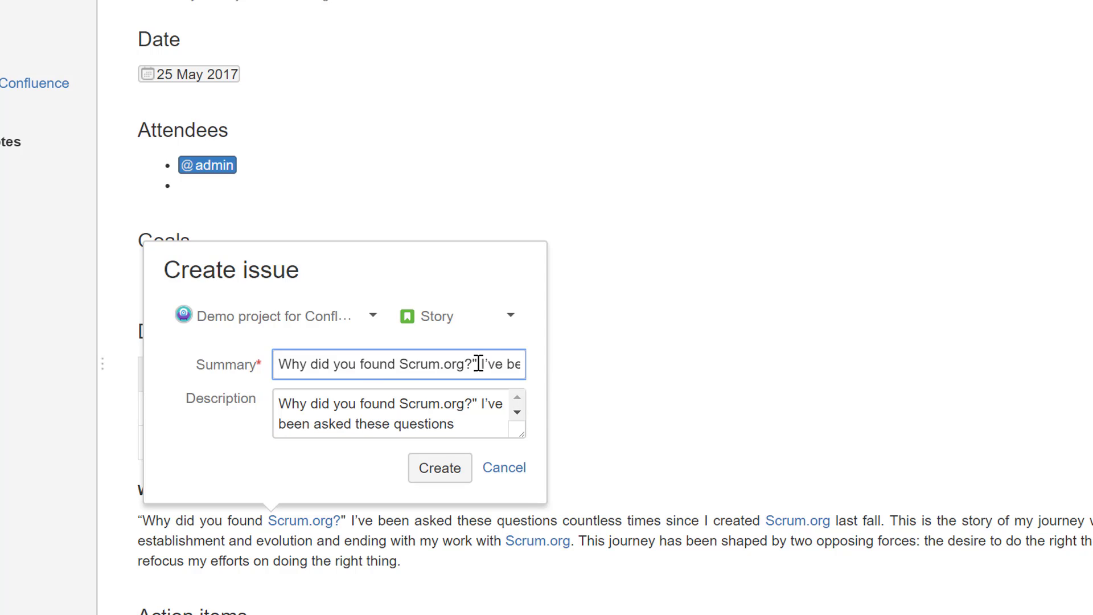
drag(479, 363, 742, 370)
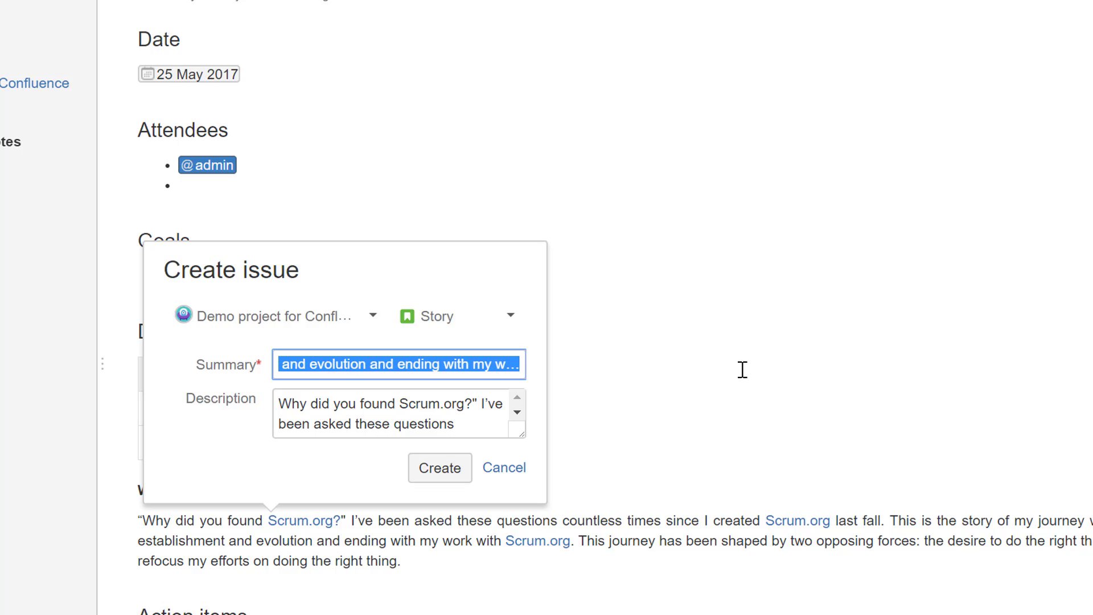
key(BackSpace)
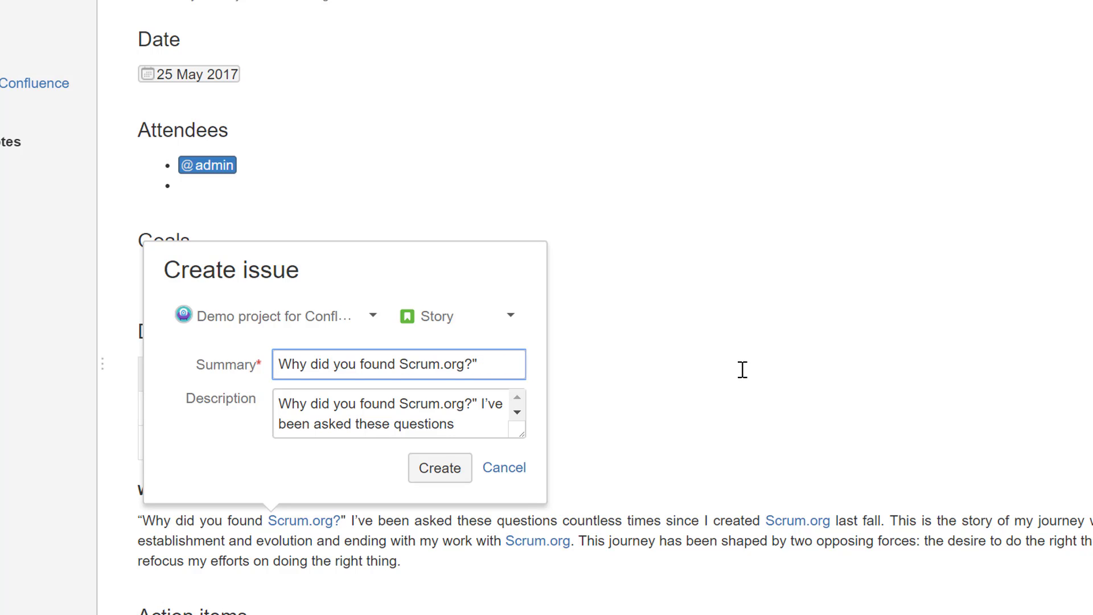
key(BackSpace)
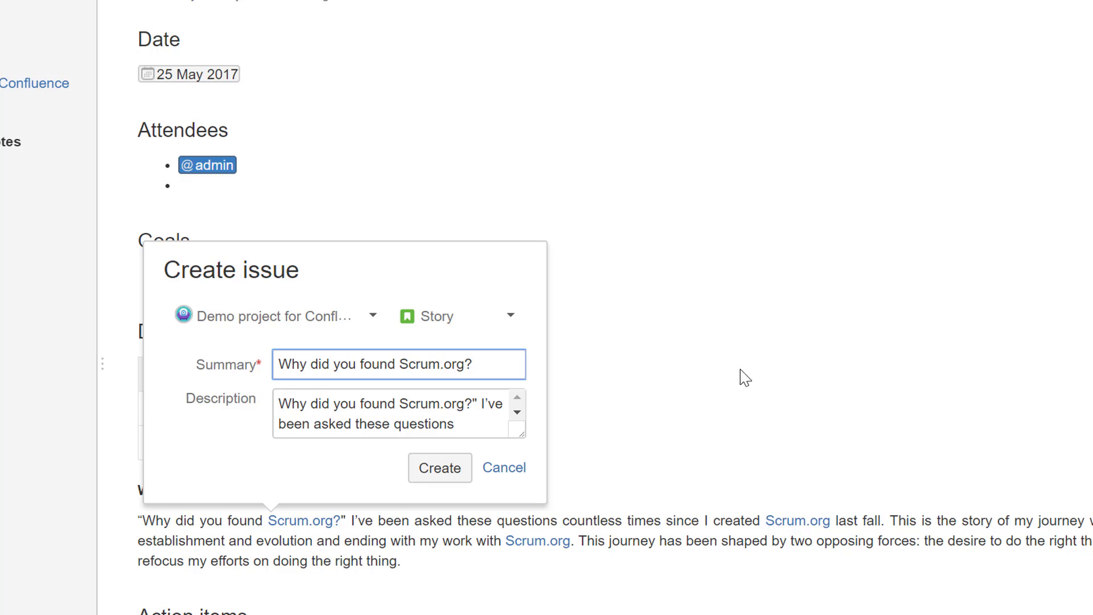
click(438, 470)
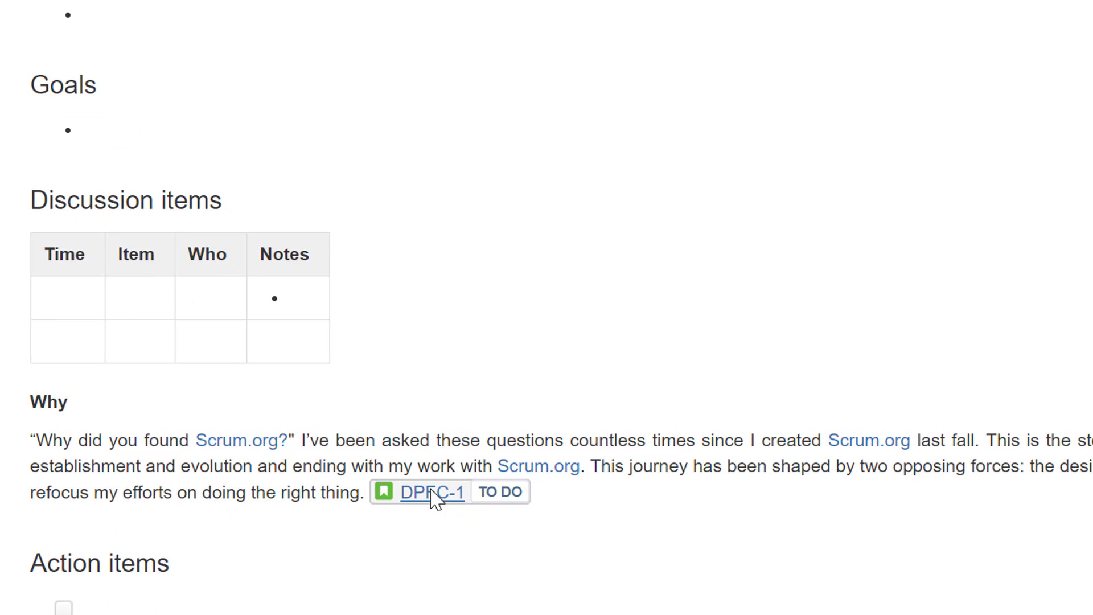
Step: Open the DPFC-1 story in JIRA, then bring up the linked-applications menu
click(433, 492)
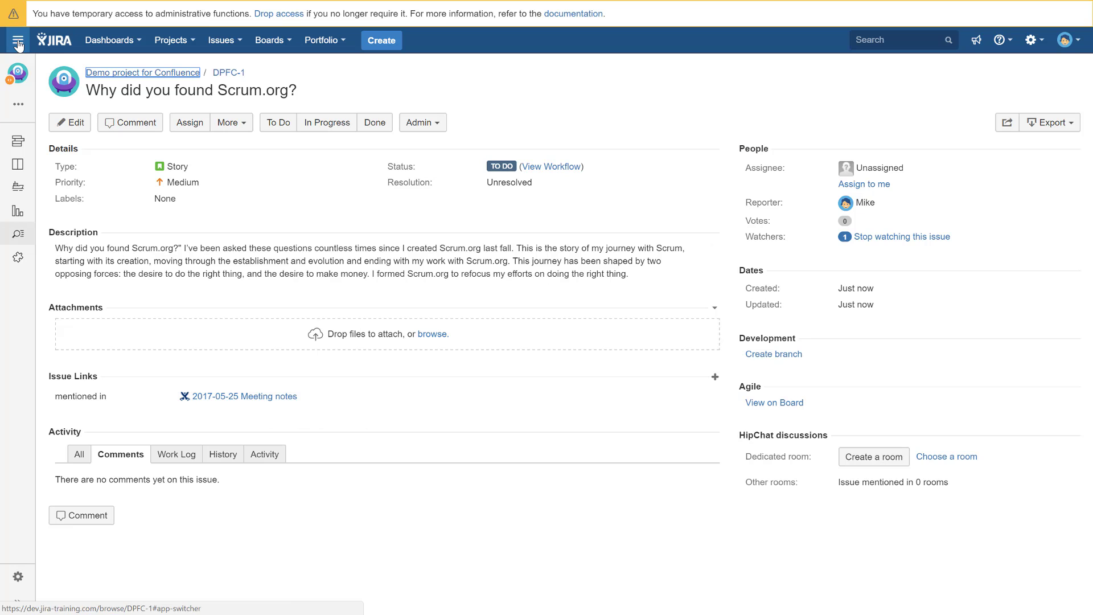
click(18, 44)
Step: Go through the Demo project for Confluence space to the 2017-05-25 Meeting notes page
click(41, 79)
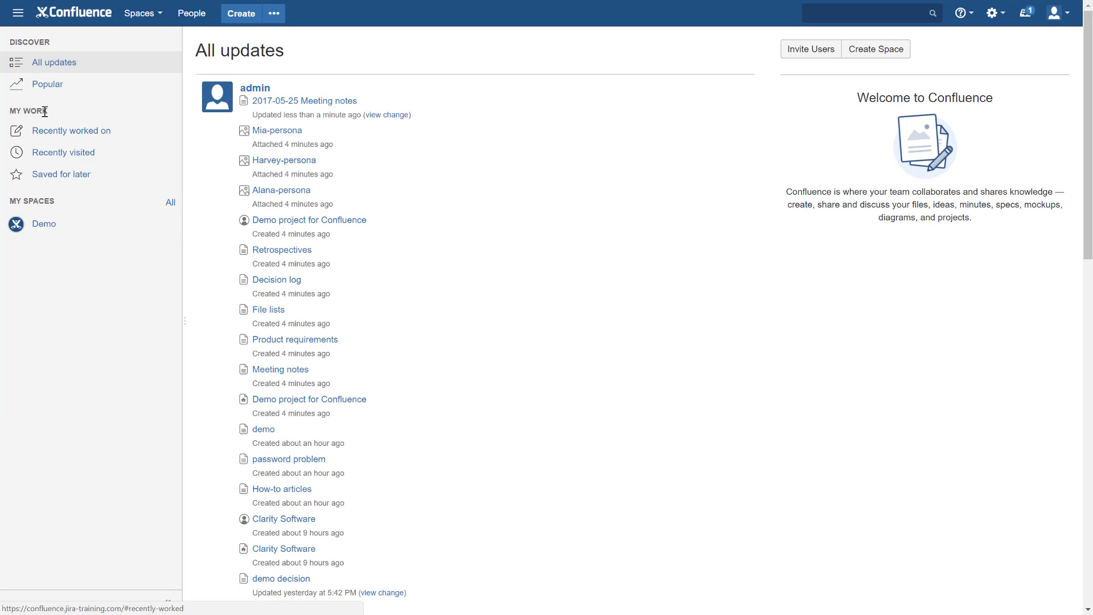
click(44, 225)
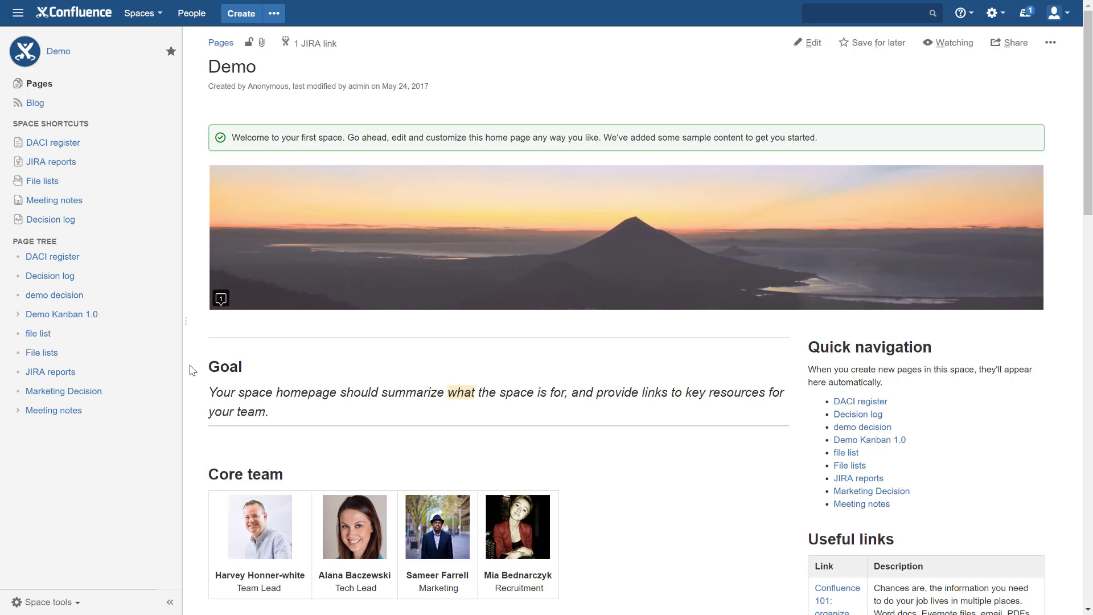
click(155, 17)
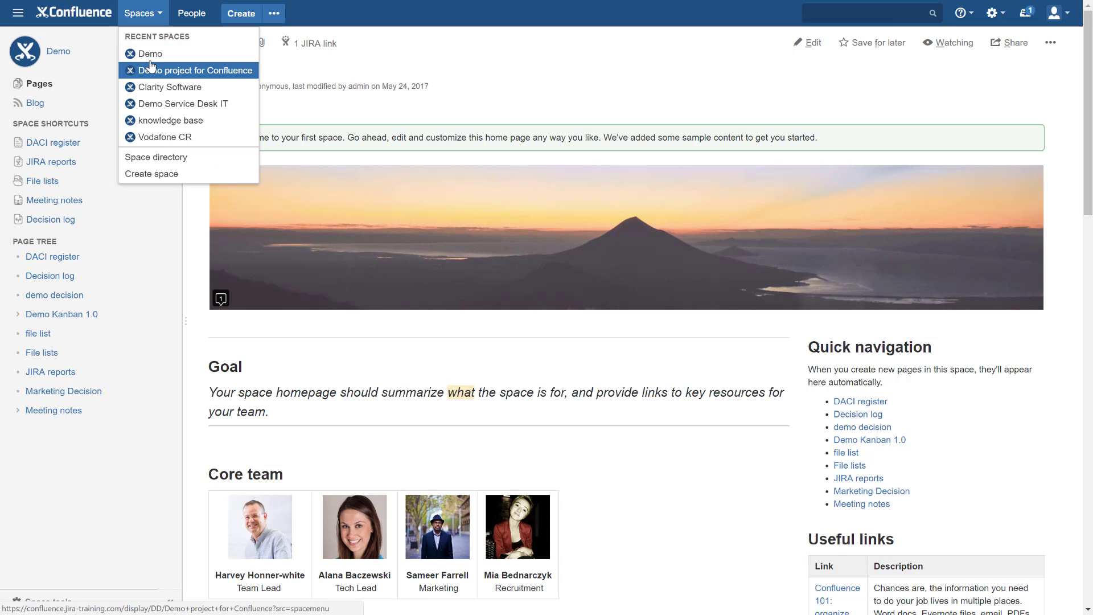
click(165, 70)
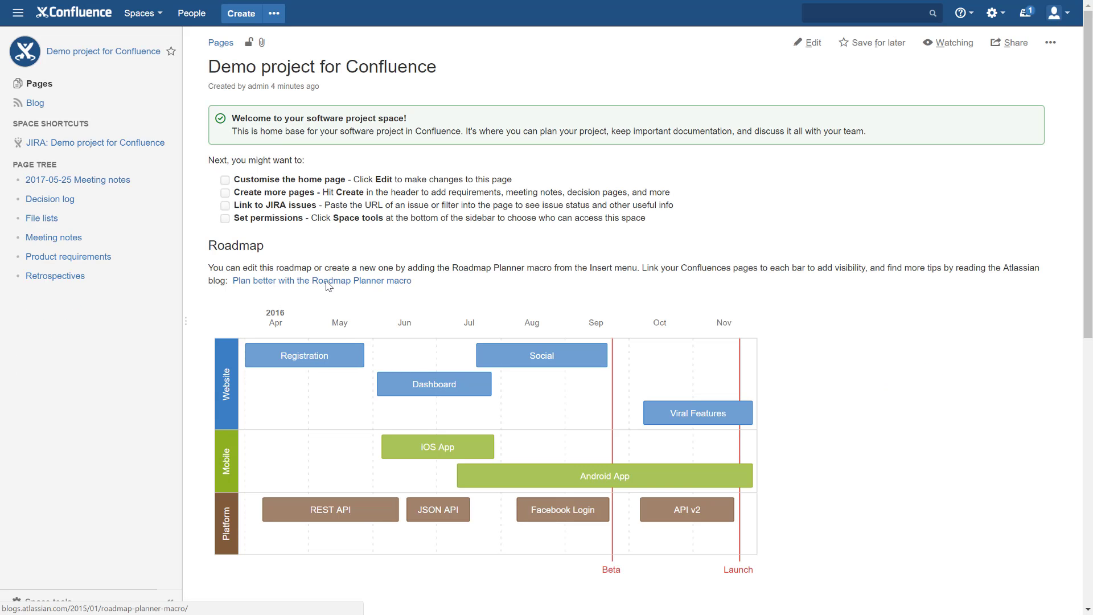
click(80, 180)
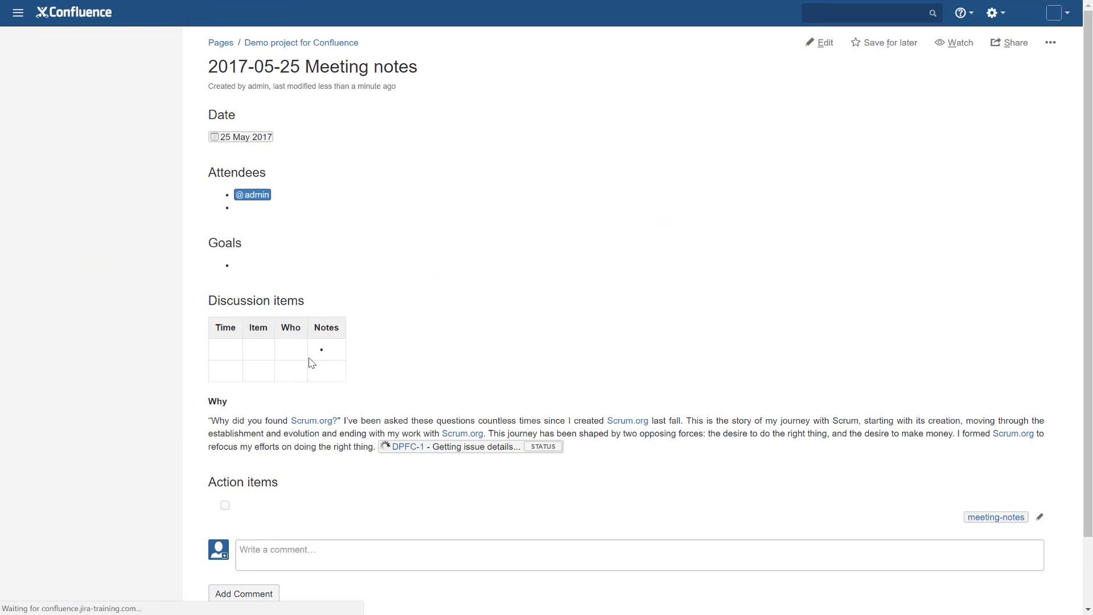
scroll(296, 353, down, 2)
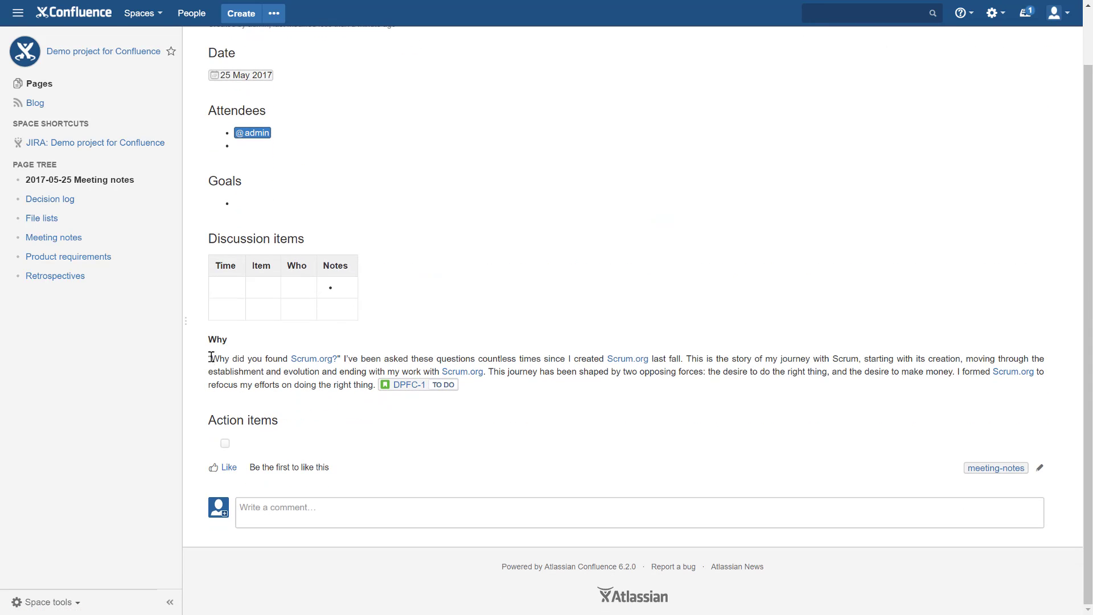
Step: Comment "hi can you check that?" inline on the Why paragraph's opening sentence
drag(212, 359, 681, 360)
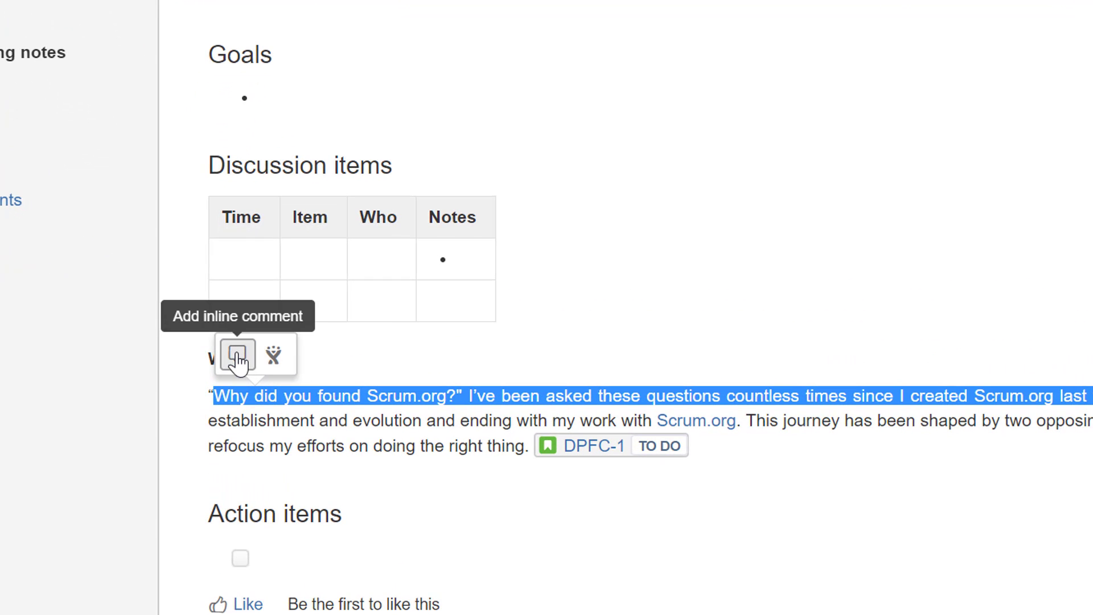
click(238, 357)
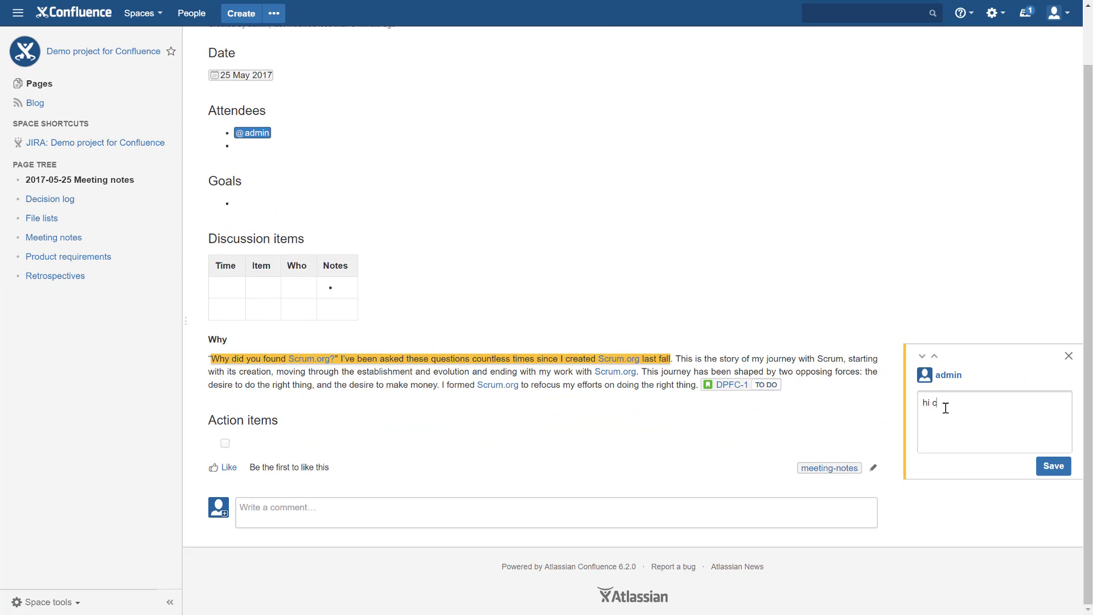
text(hi can you check that?)
click(1054, 467)
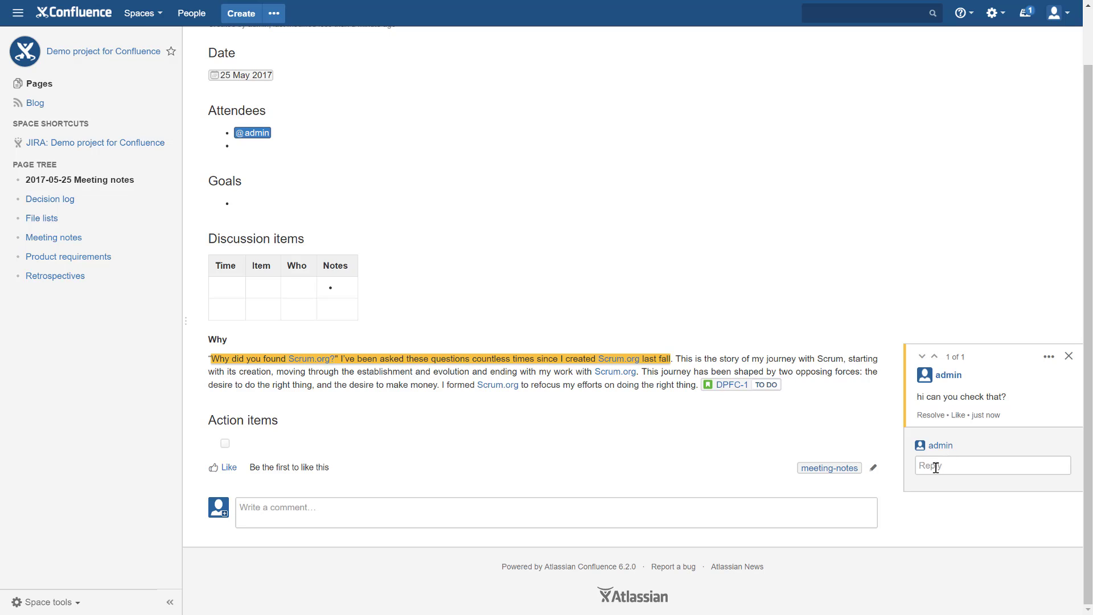
mouse_move(936, 452)
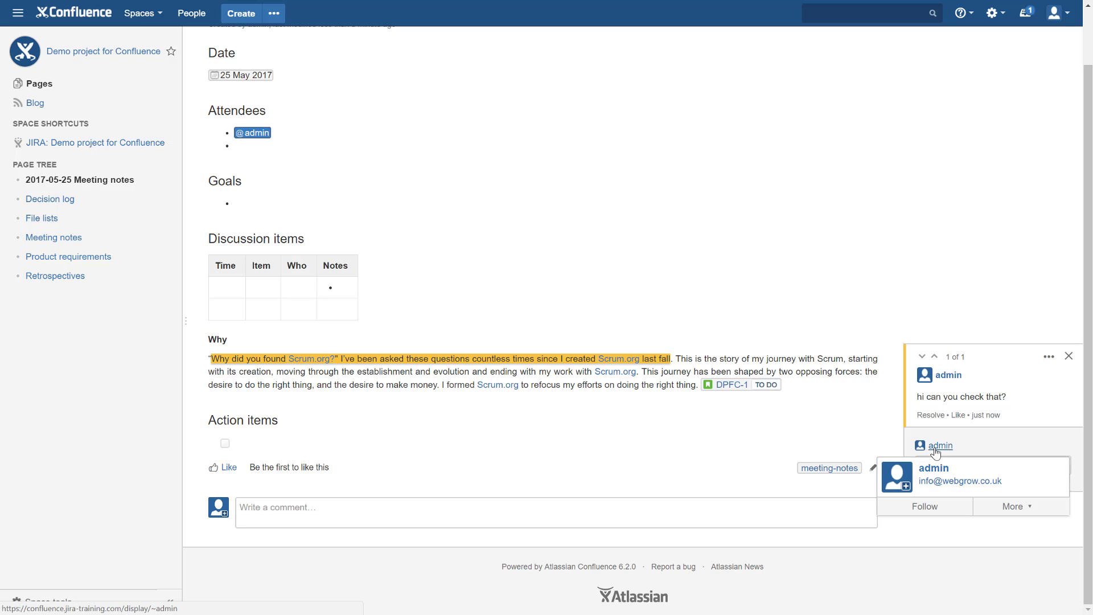